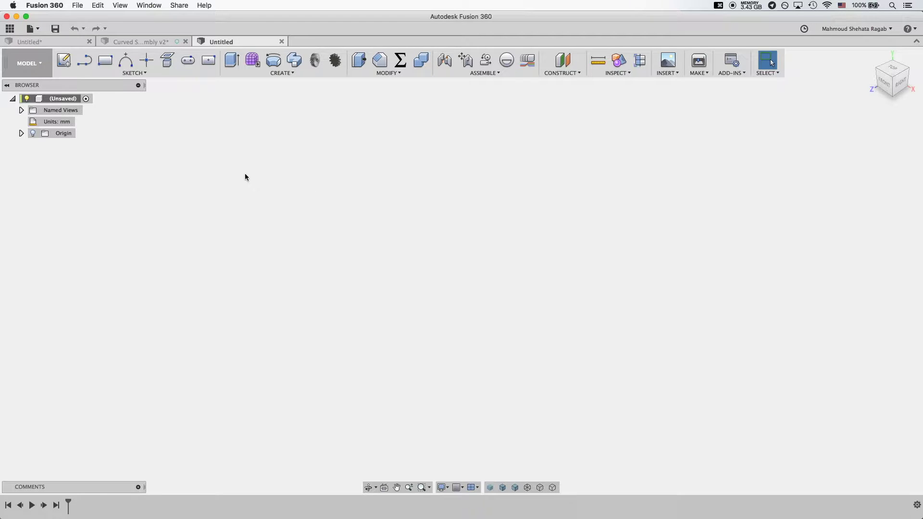
Add a new component named 'Curved Slot', keeping Activate checked
key(s)
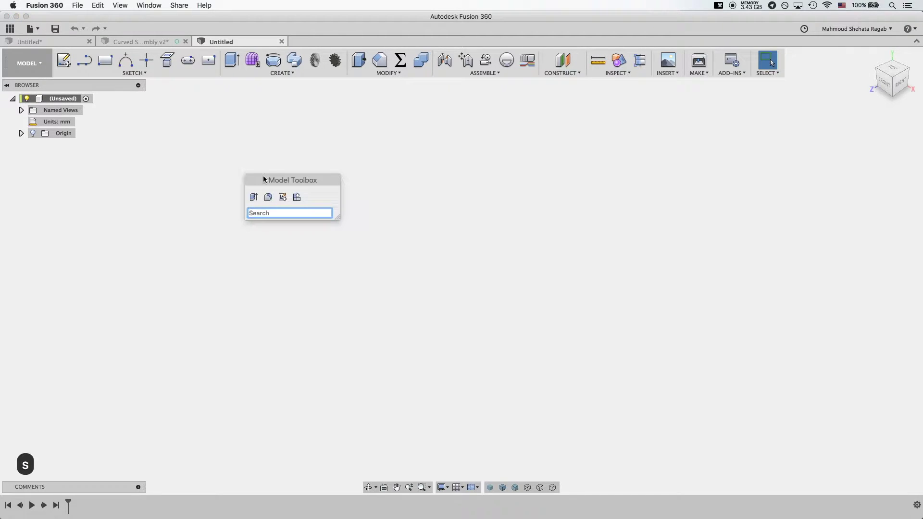
click(296, 197)
click(835, 133)
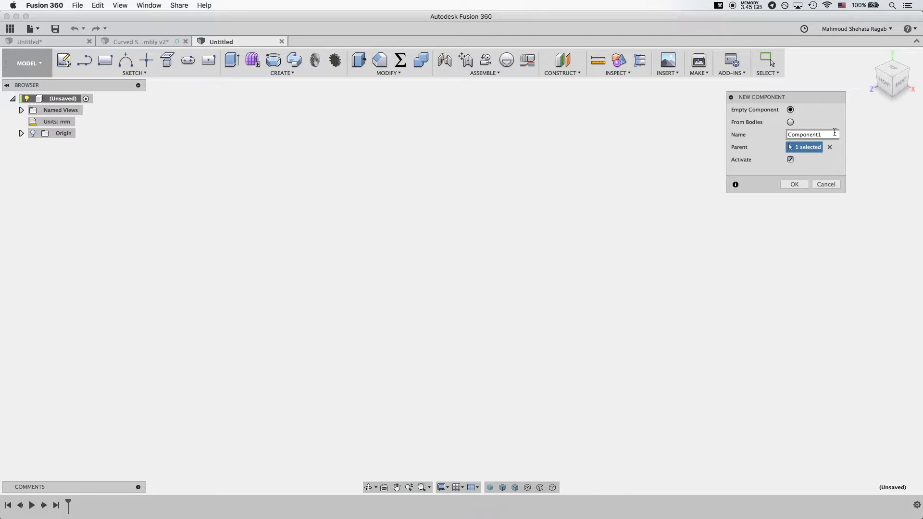
double_click(835, 133)
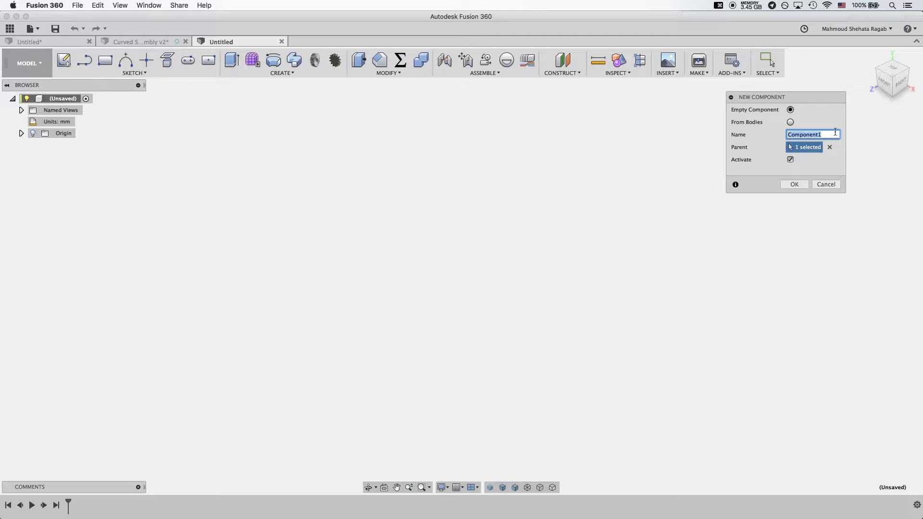
text(slo)
key(BackSpace)
key(BackSpace)
key(BackSpace)
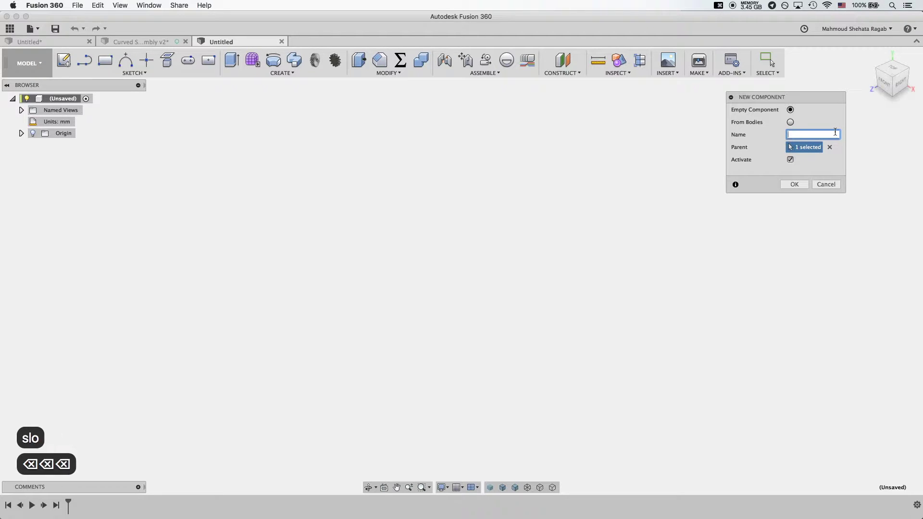
text(Cyr)
key(BackSpace)
key(BackSpace)
text(y)
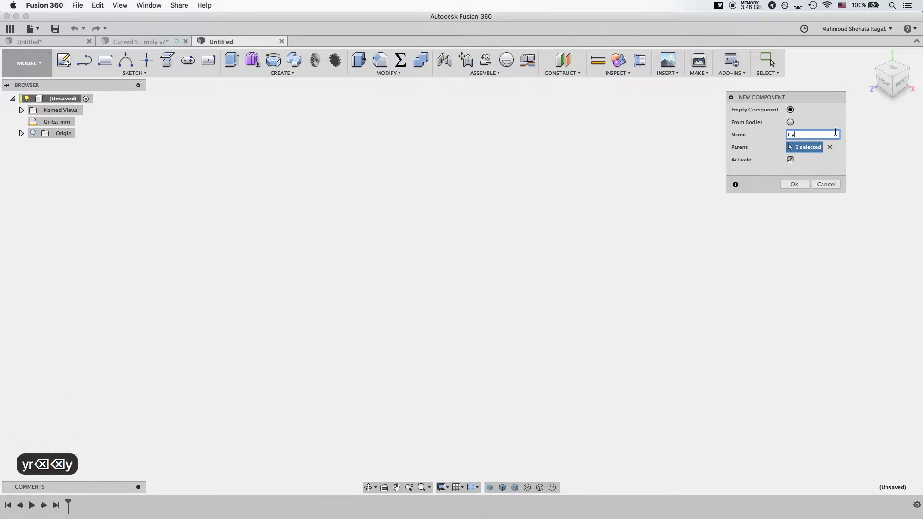
key(BackSpace)
text(u)
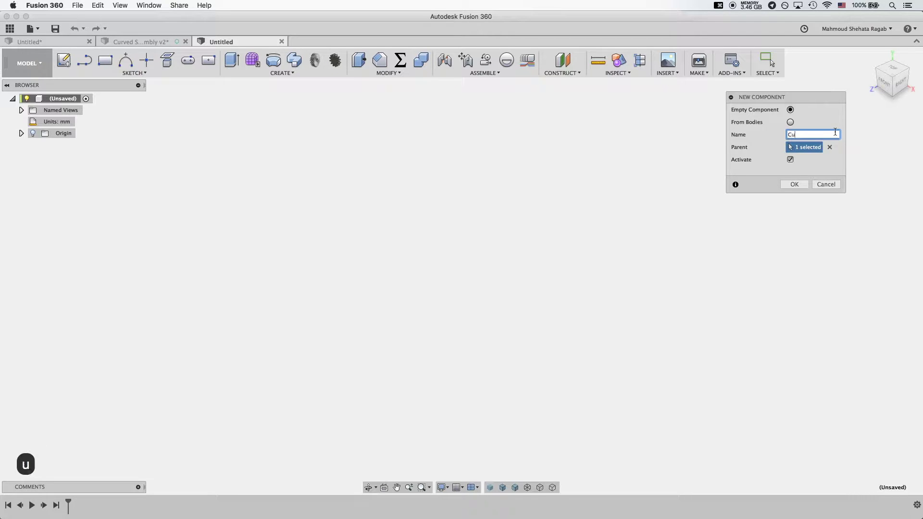
text(rved Slot)
click(797, 183)
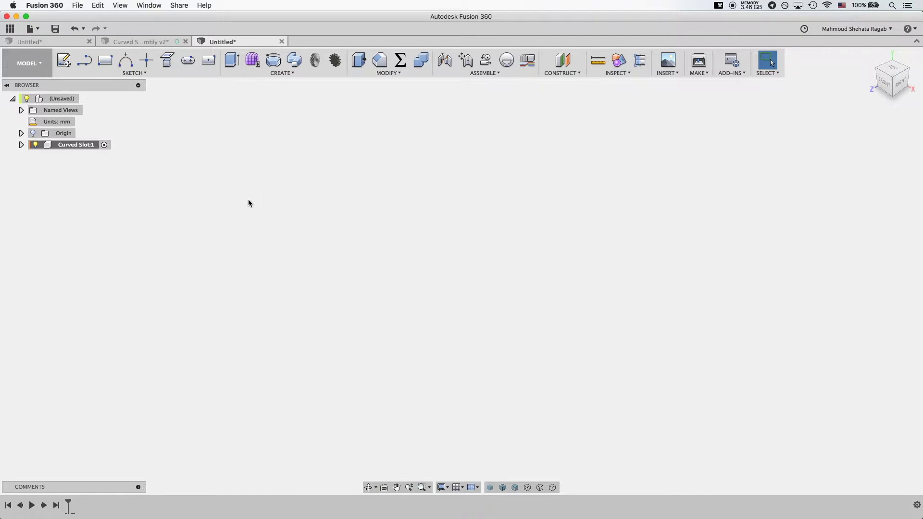
key(a)
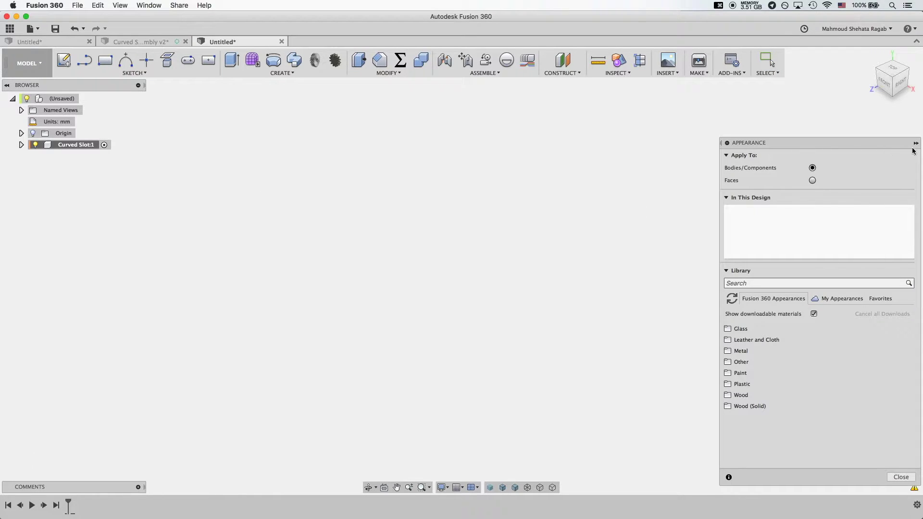
click(901, 477)
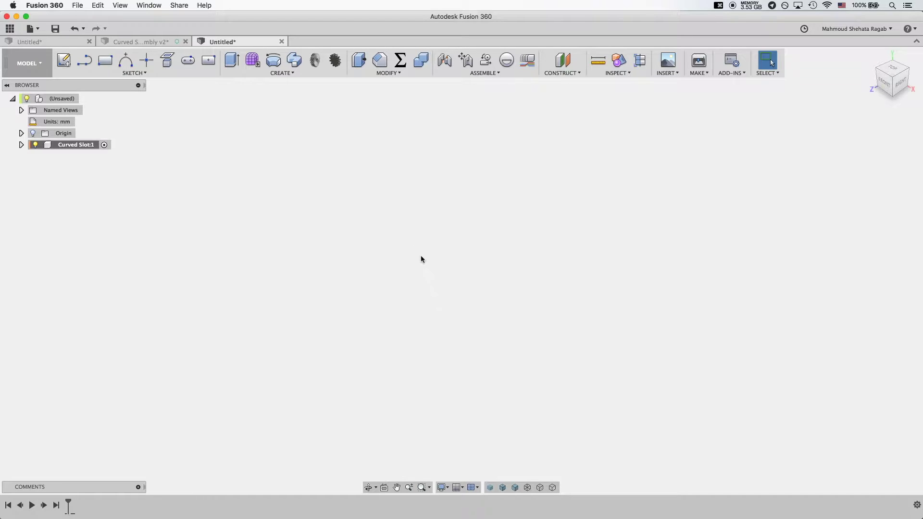
key(s)
On the XY plane, draw a polyline: long horizontal, downward slant right, then short horizontal
click(439, 206)
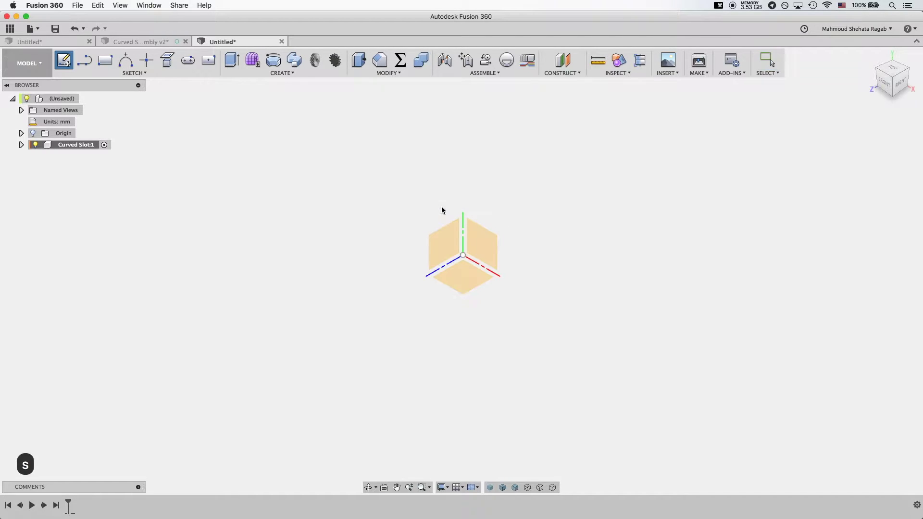
click(490, 248)
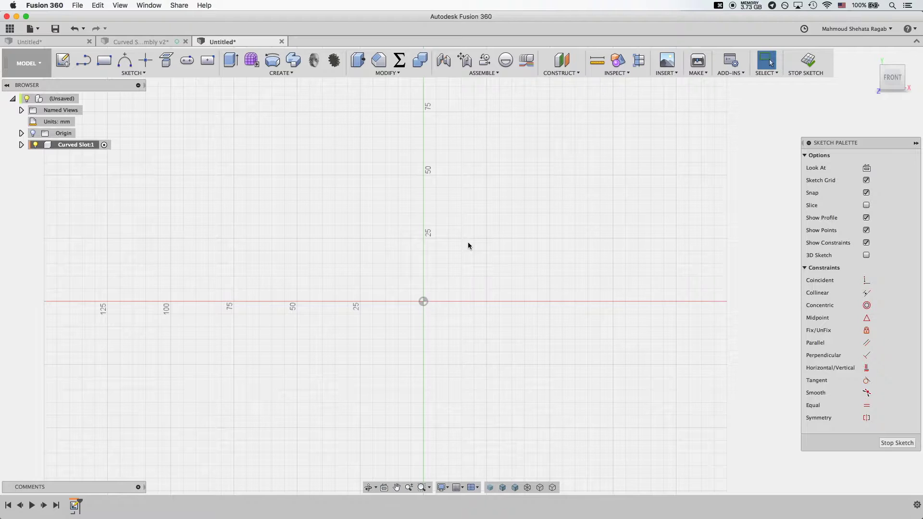
key(l)
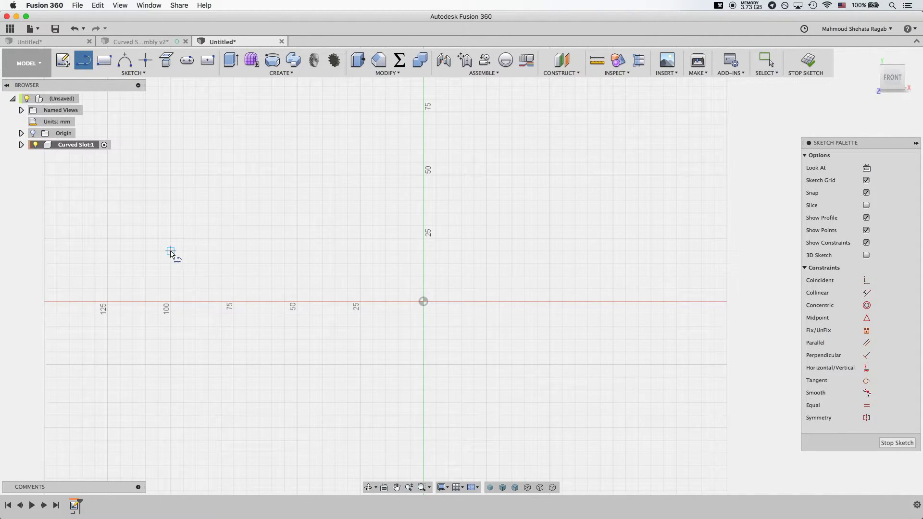
click(234, 250)
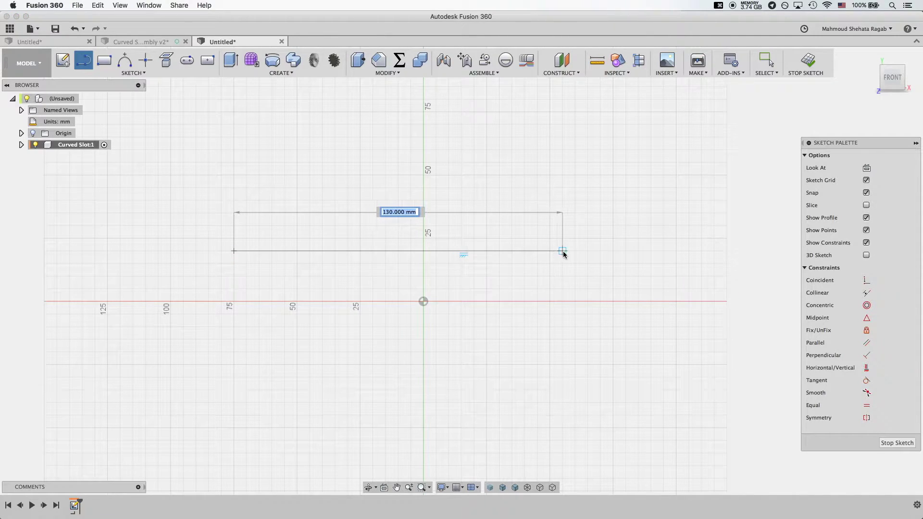
click(563, 251)
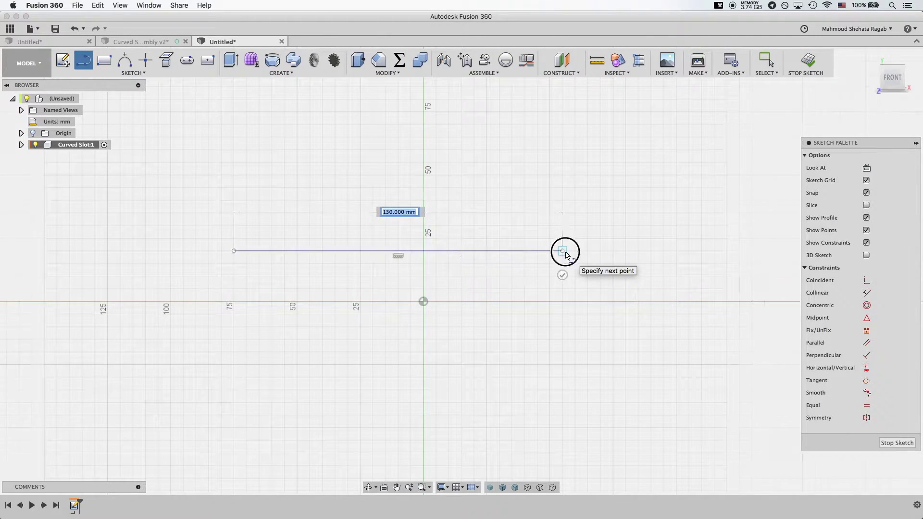
click(633, 312)
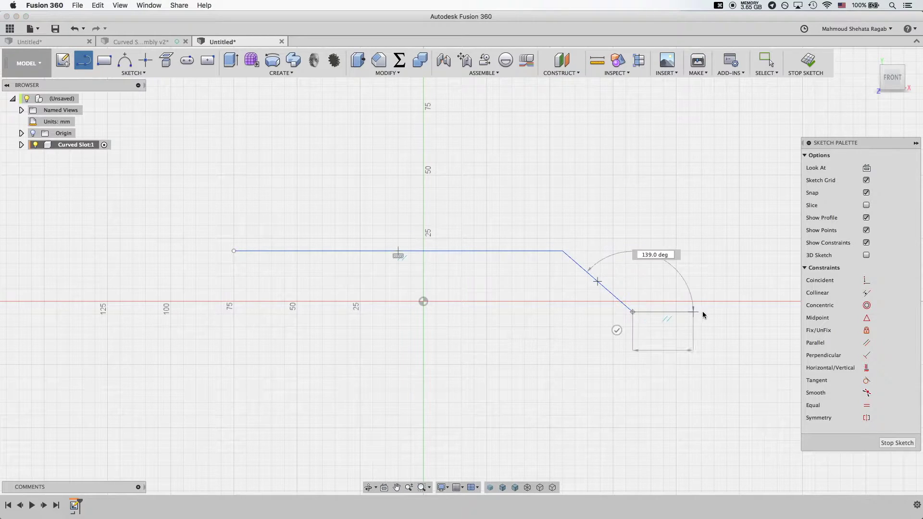
click(708, 313)
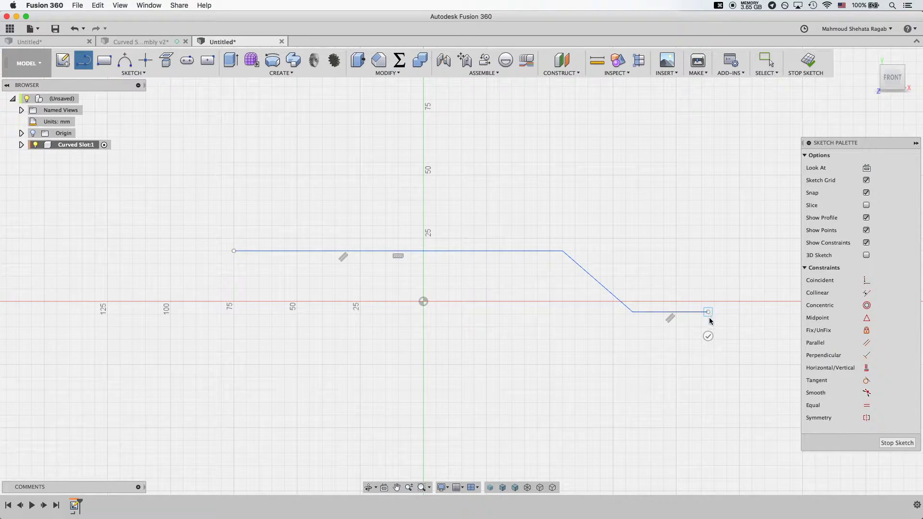
key(Escape)
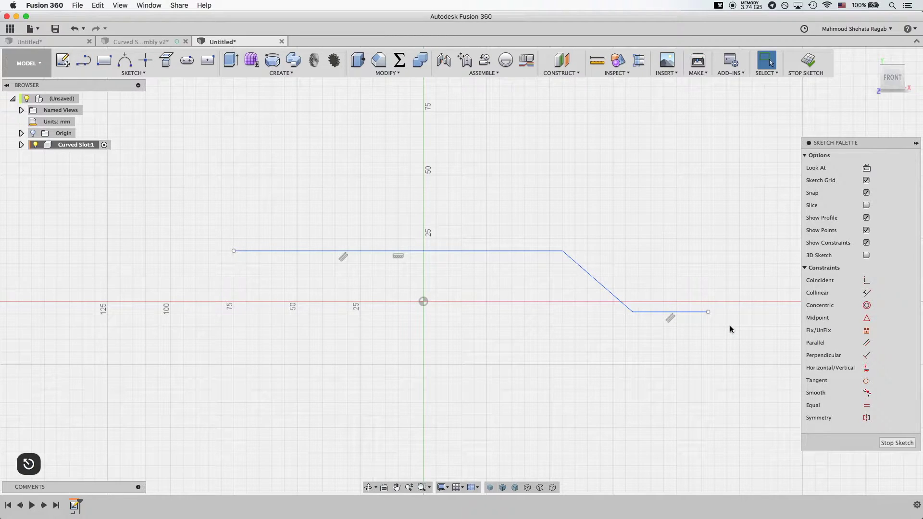
Dimension the top line 15 mm above the origin and the drop between horizontals to 25 mm
key(d)
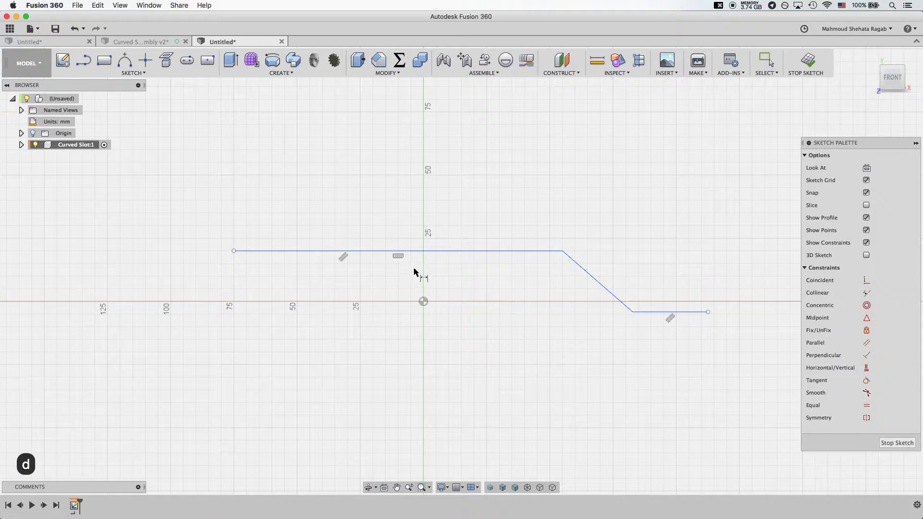
click(413, 251)
click(423, 302)
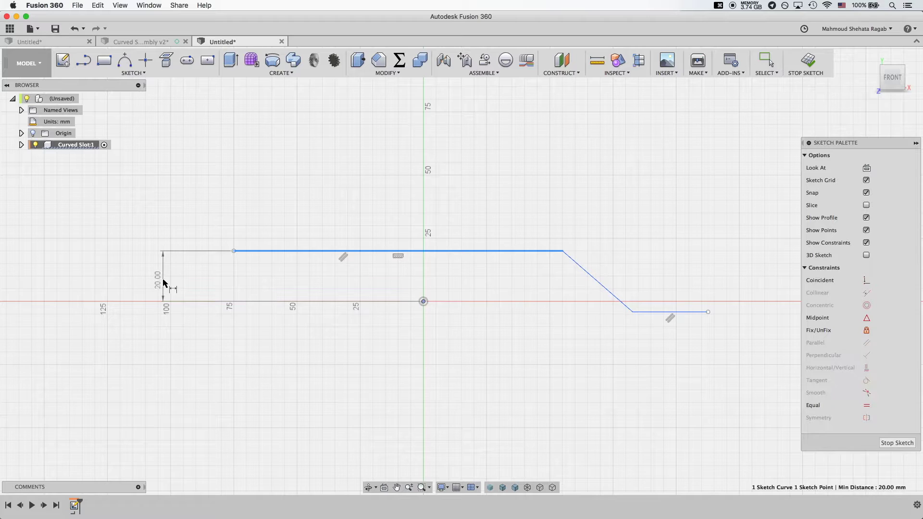
click(165, 279)
text(1)
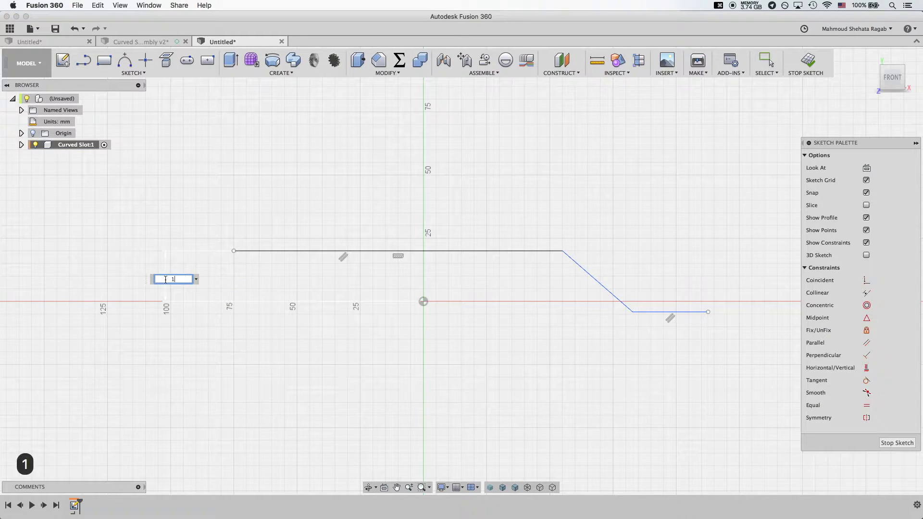
text(5)
key(Return)
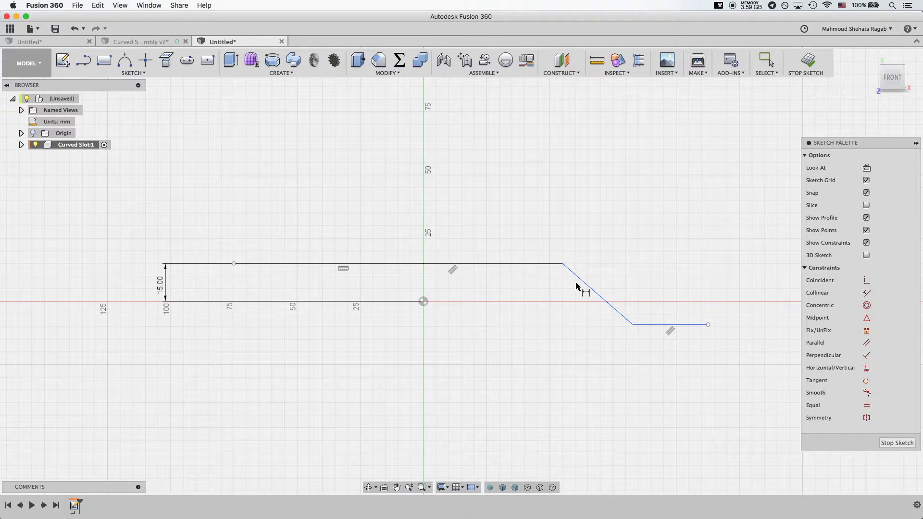
click(553, 264)
click(650, 325)
click(644, 296)
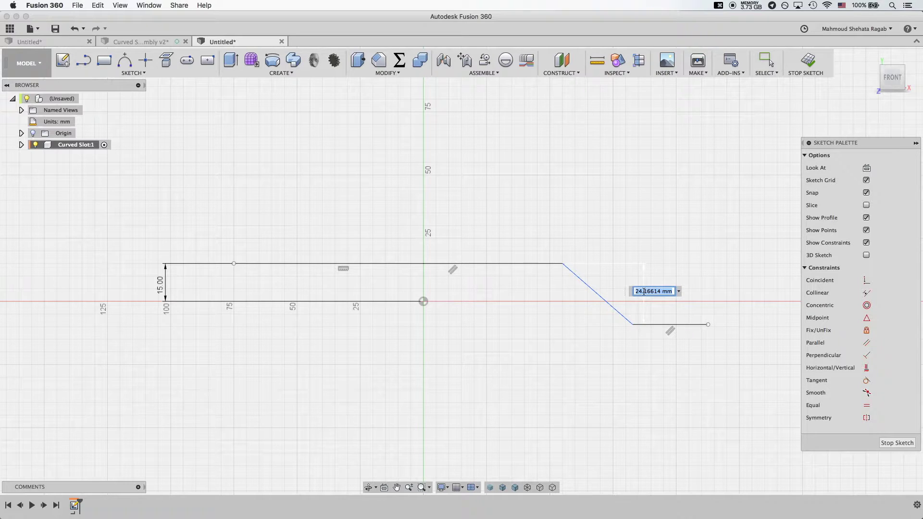
text(25)
key(Return)
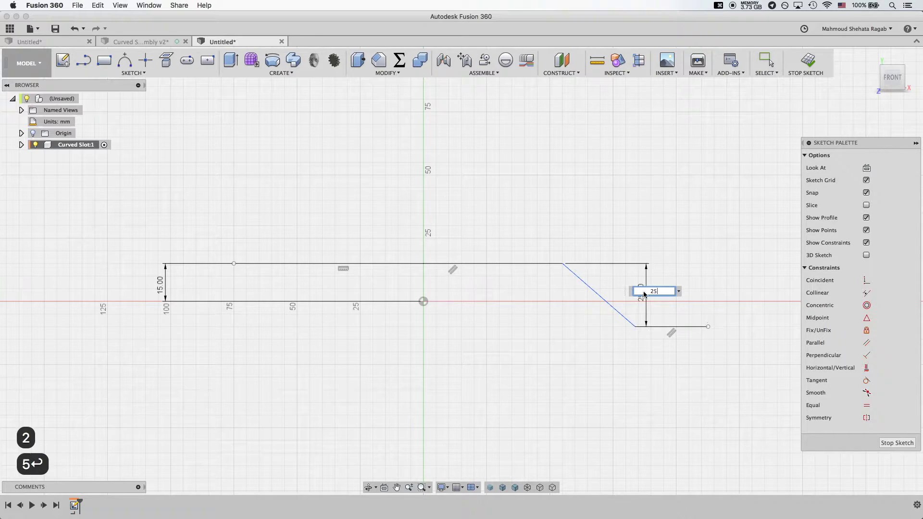
Set the short lower line to 30 mm and the slant-to-top-line angle to 140°
click(663, 327)
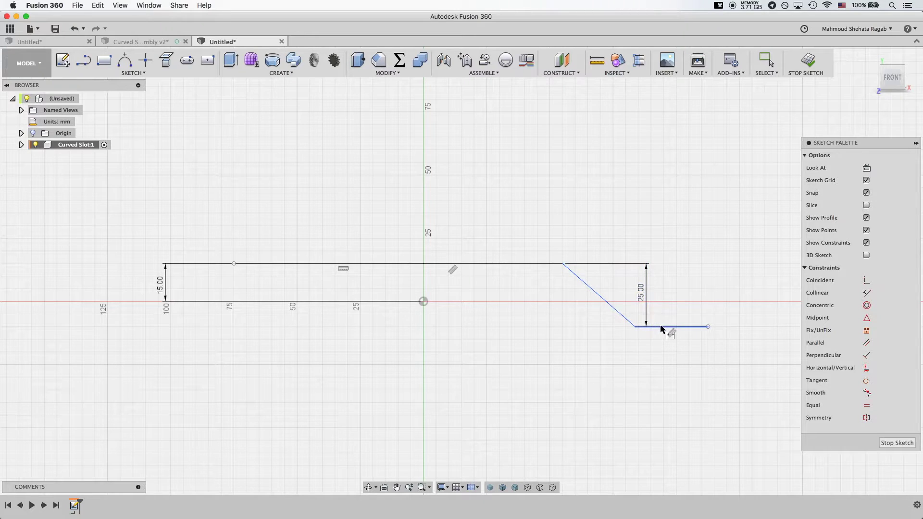
click(661, 364)
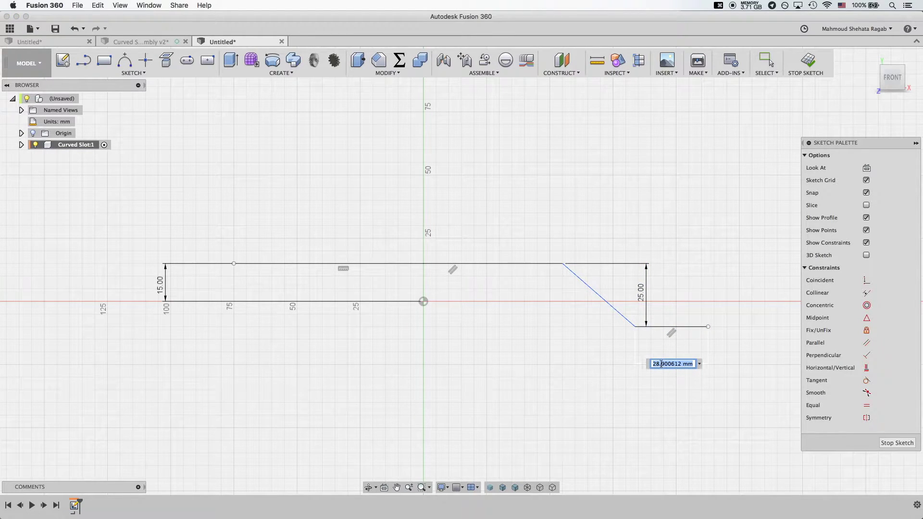
text(30)
key(Return)
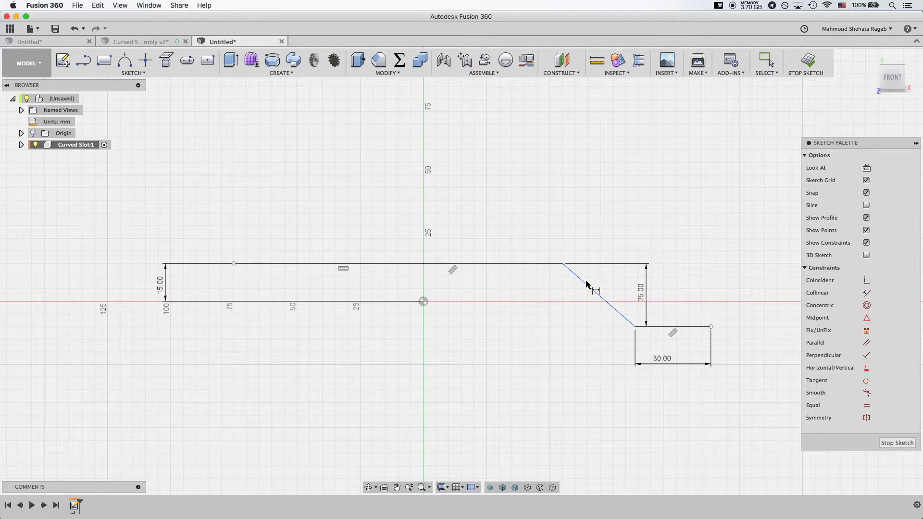
click(563, 278)
click(544, 264)
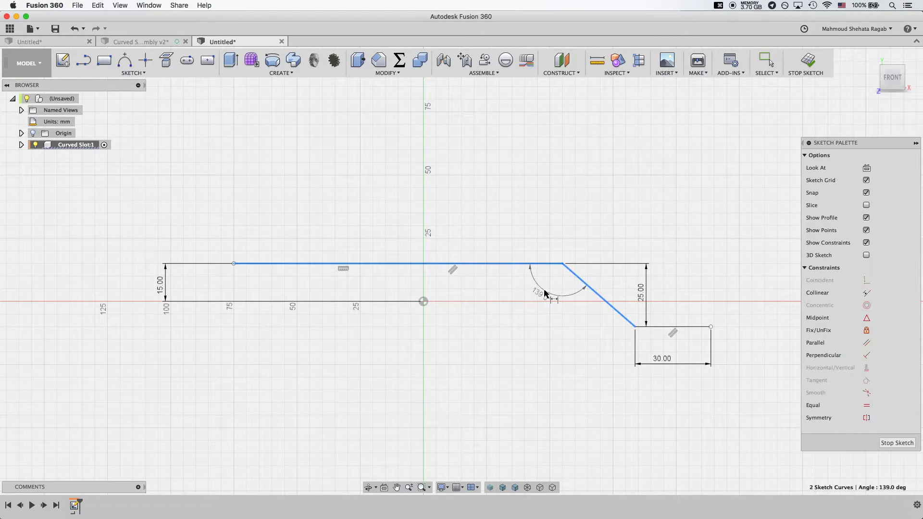
click(546, 292)
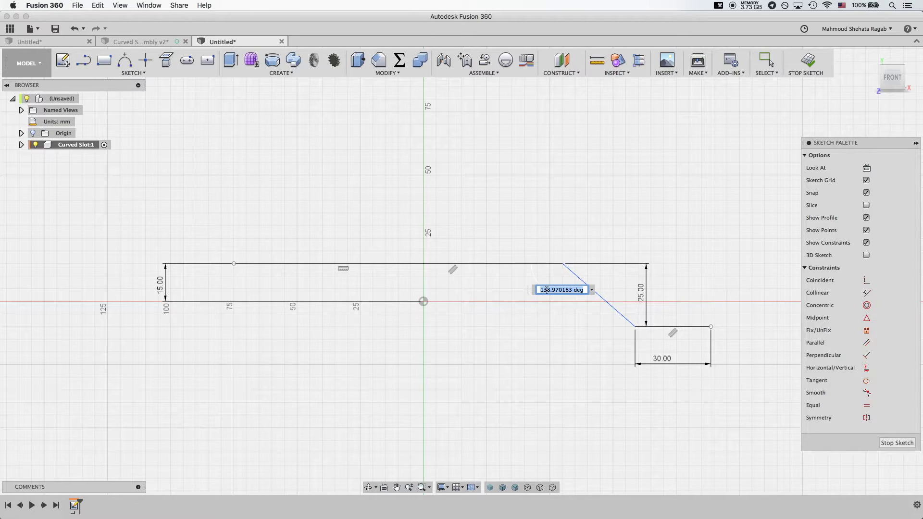
text(140)
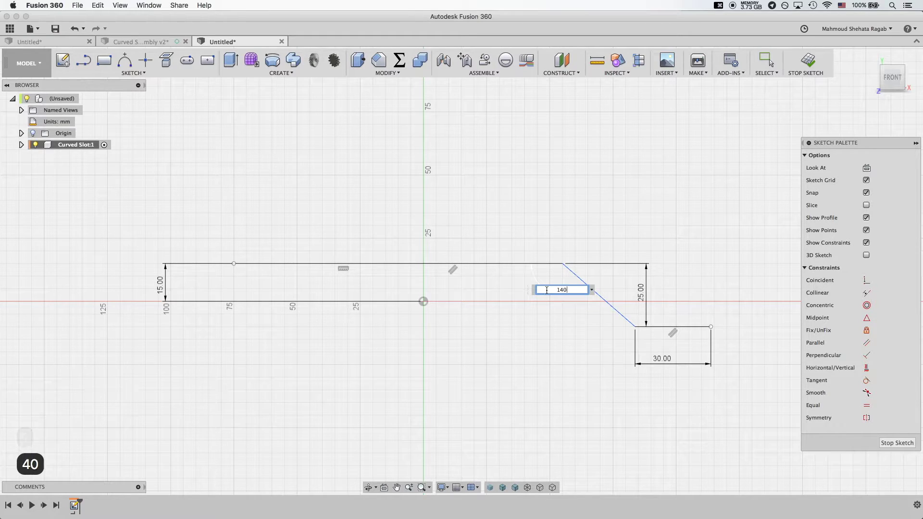
key(Return)
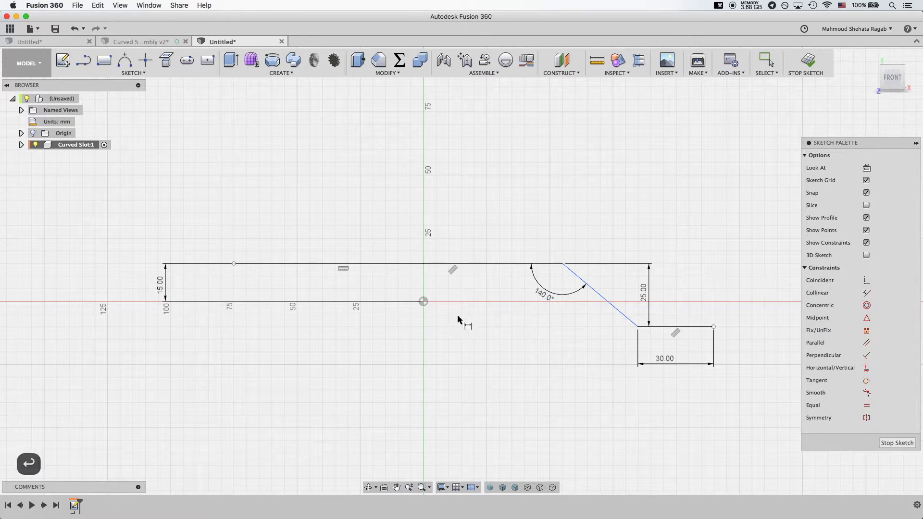
key(Escape)
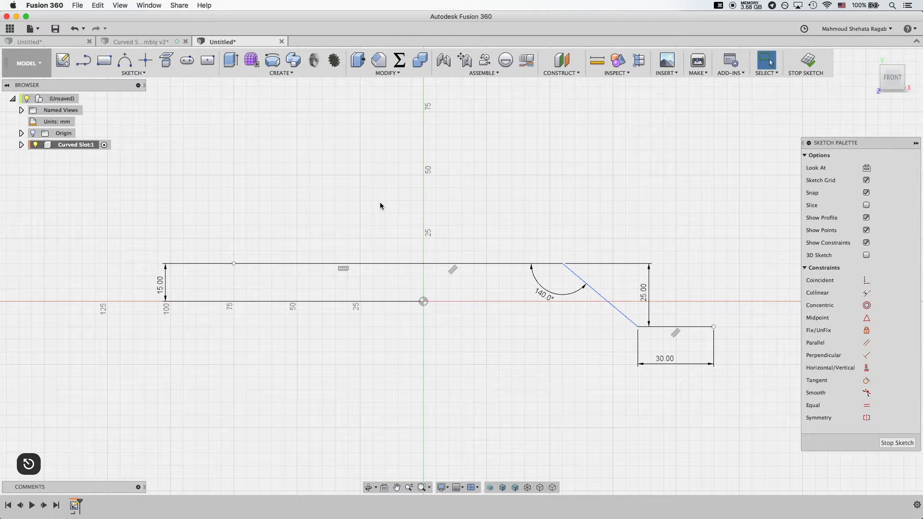
key(o)
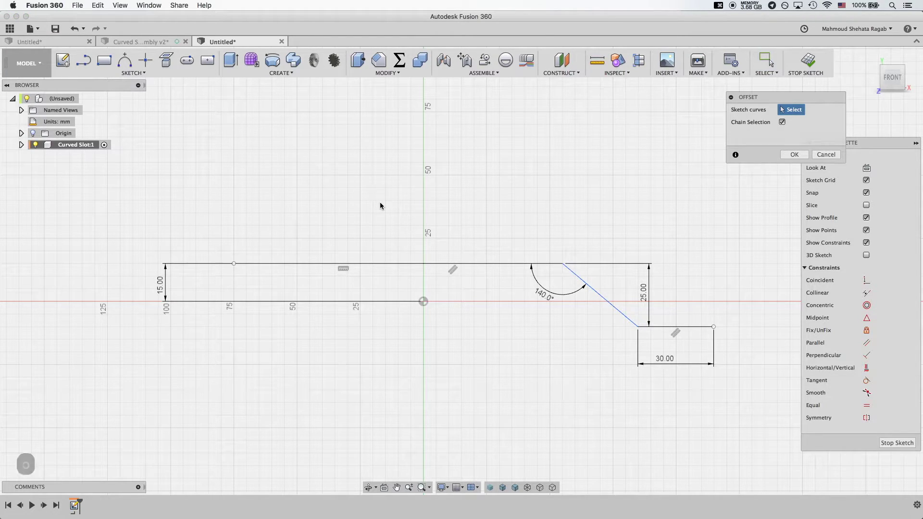
Offset the stepped path 10 mm above itself (value -10)
click(465, 264)
drag(466, 265, 466, 253)
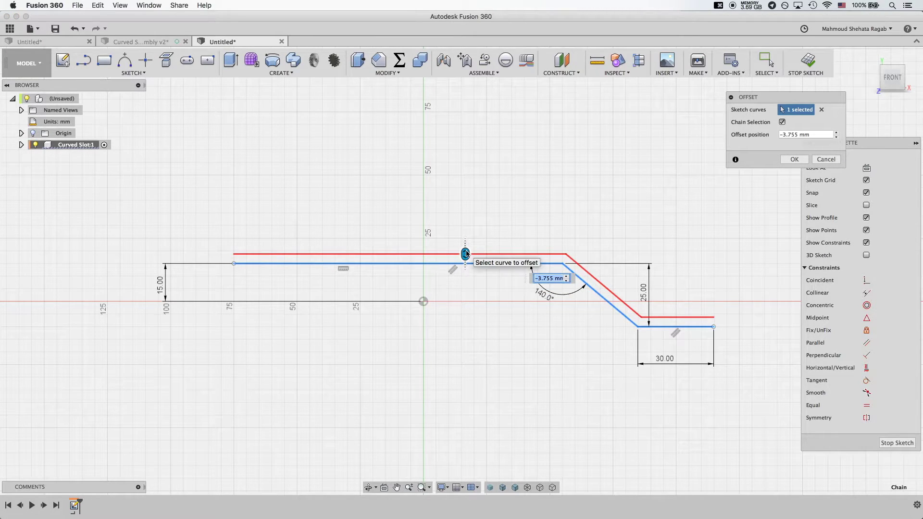
text(`0)
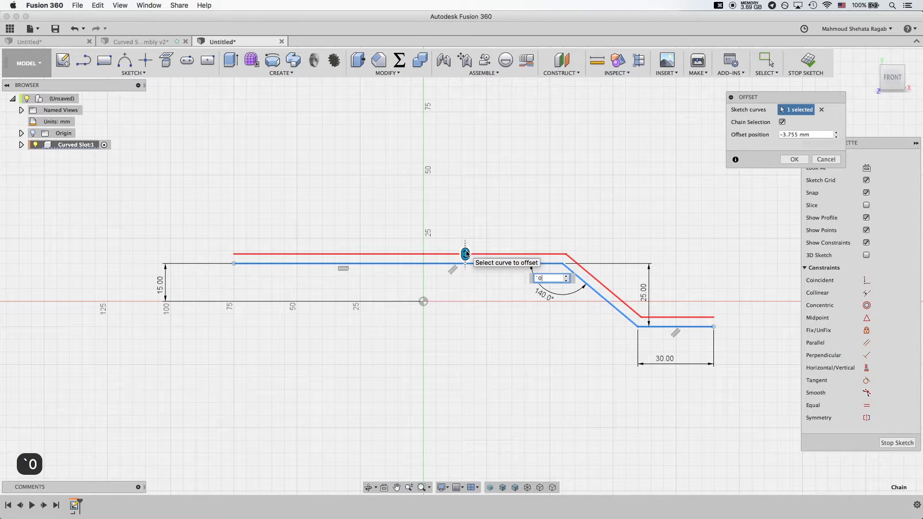
key(BackSpace)
key(BackSpace)
text(`)
key(BackSpace)
text(1)
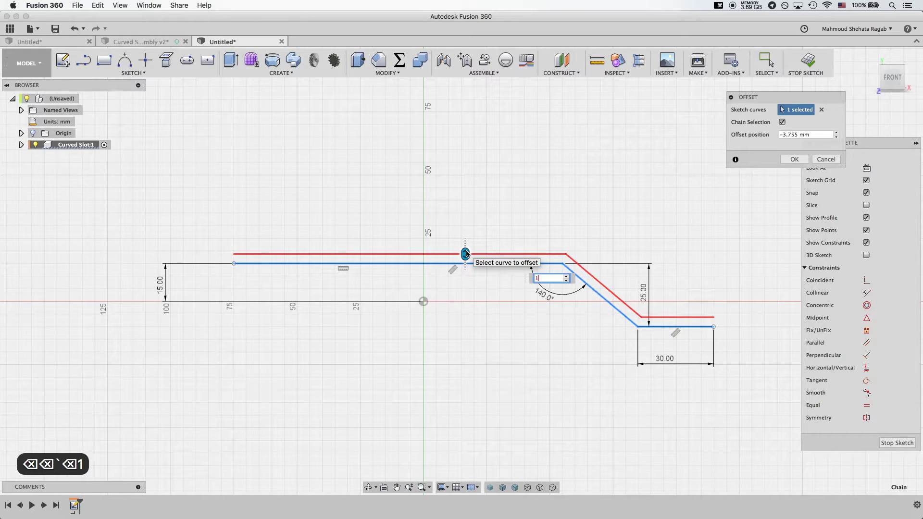
text(0)
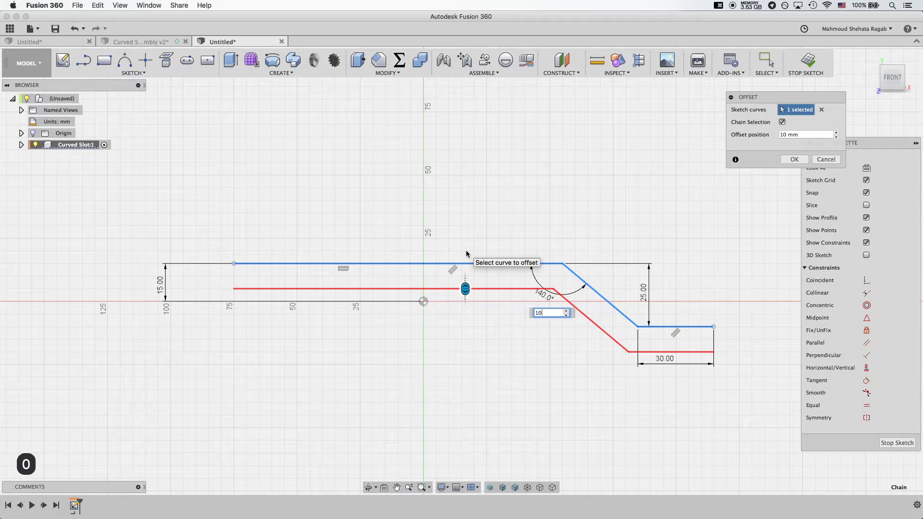
key(Left)
key(Left)
text(-)
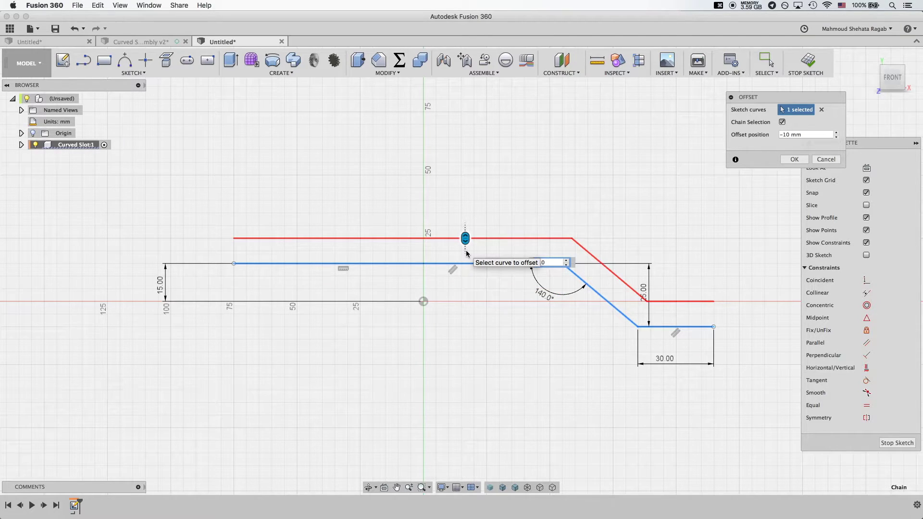
click(795, 161)
Add two more offset copies of the path, 30 mm and 40 mm below it
key(o)
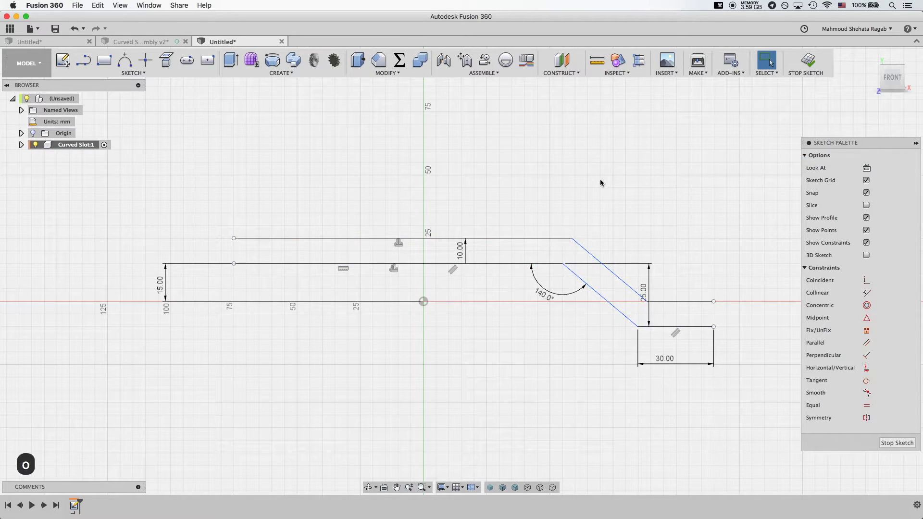
click(511, 264)
drag(510, 270, 510, 315)
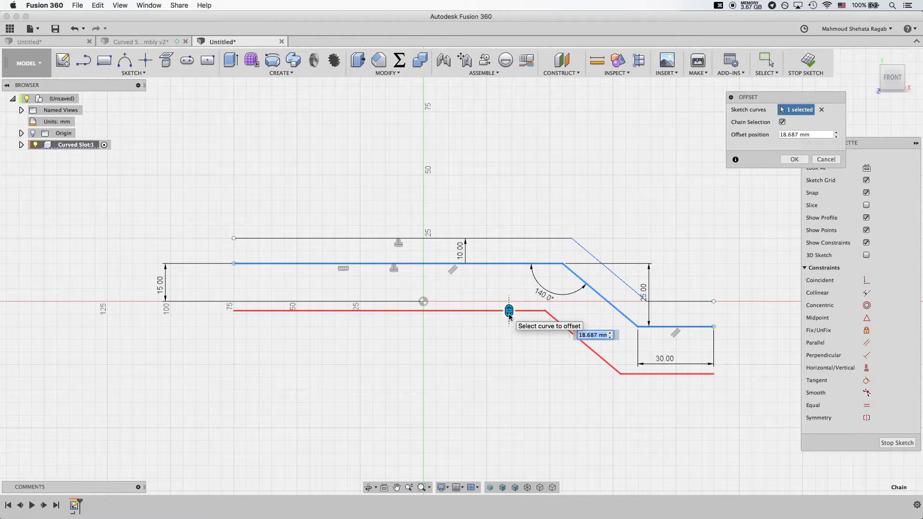
text(30)
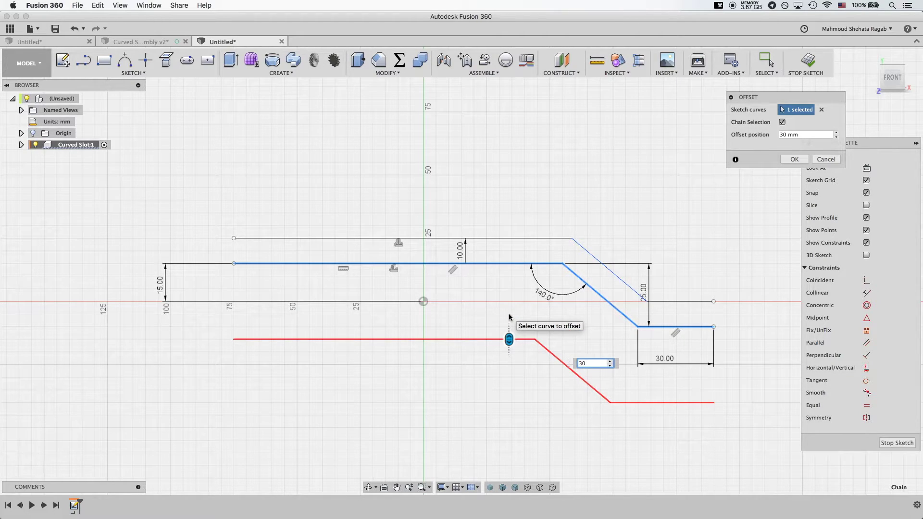
key(Return)
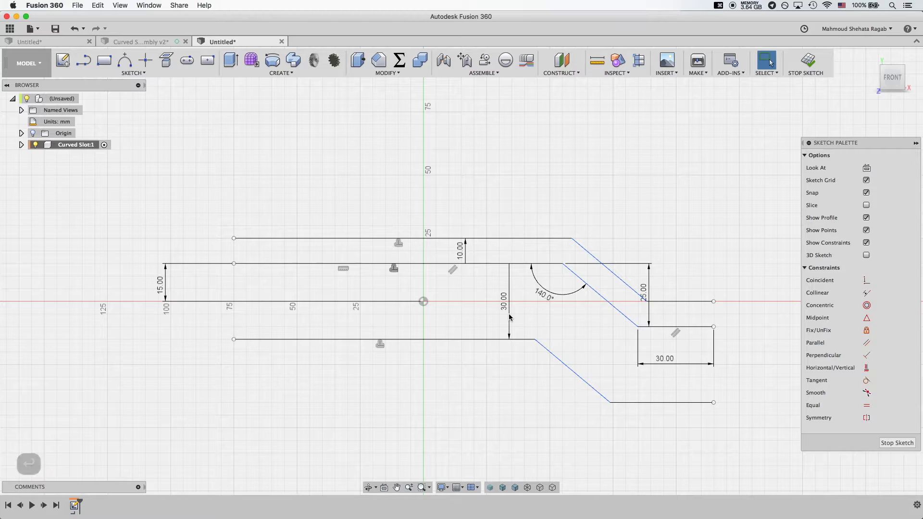
key(o)
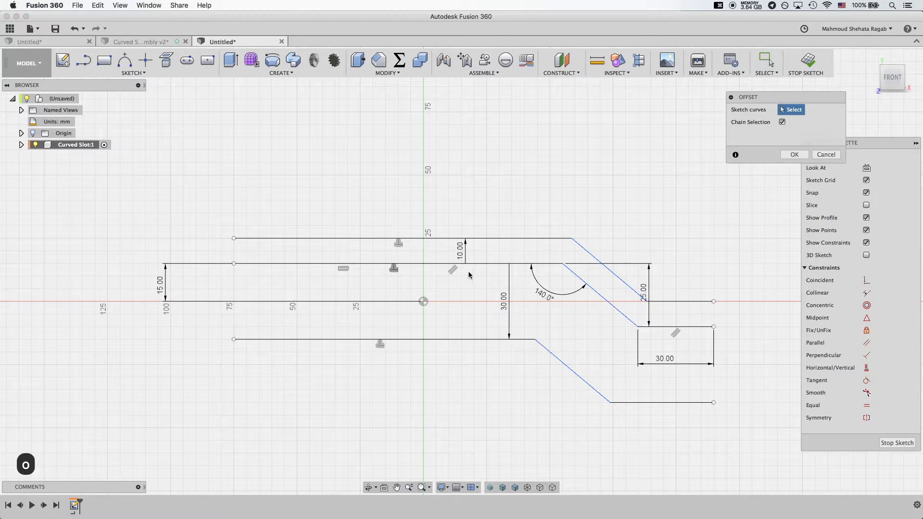
click(469, 266)
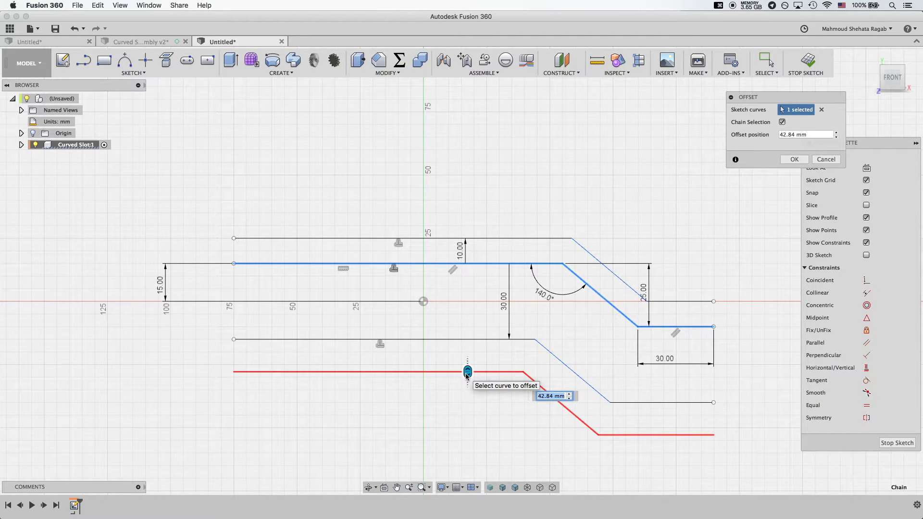
text(40)
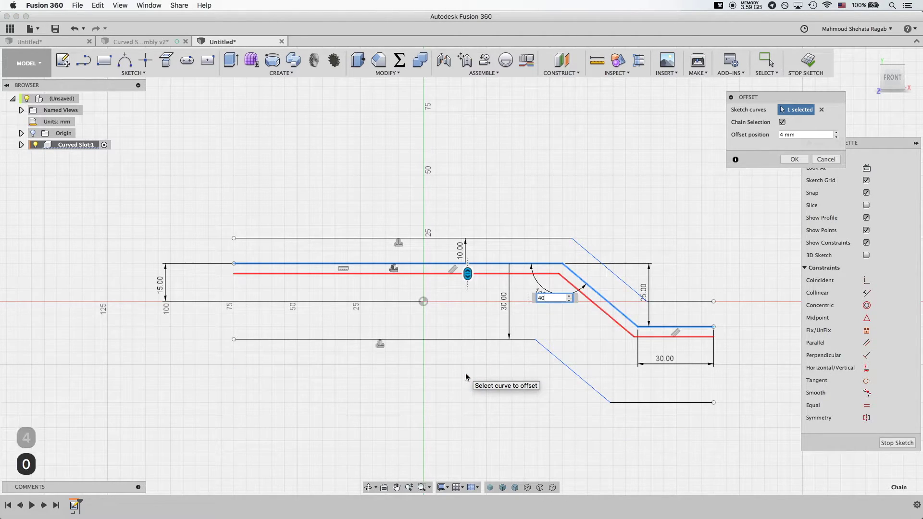
key(Return)
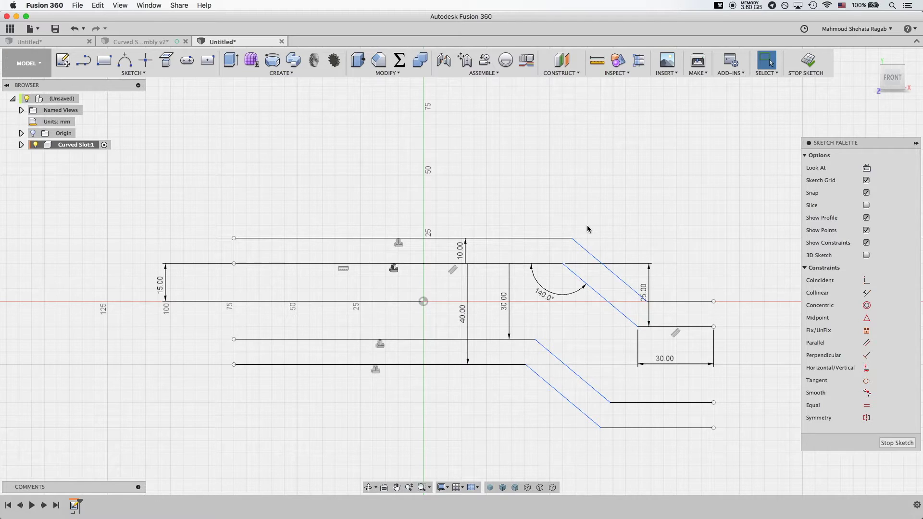
key(l)
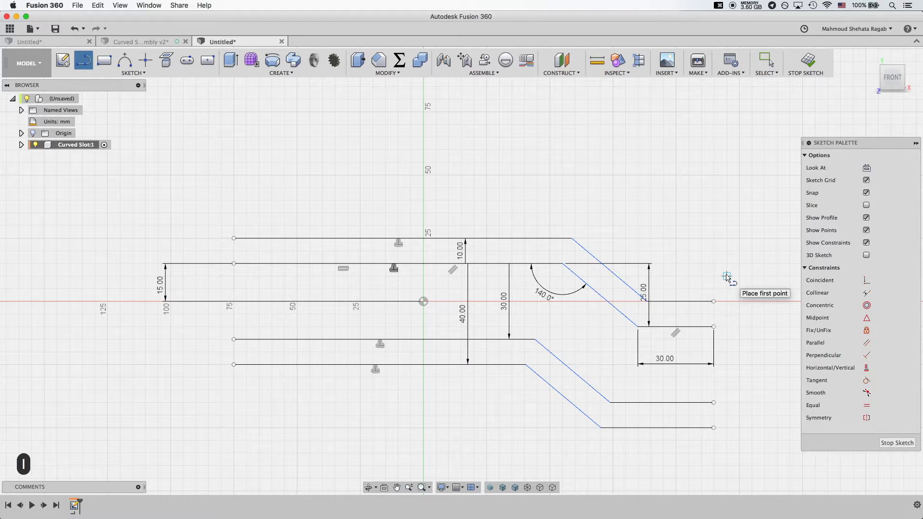
Draw vertical lines closing the right and left ends of the channel outline
click(714, 301)
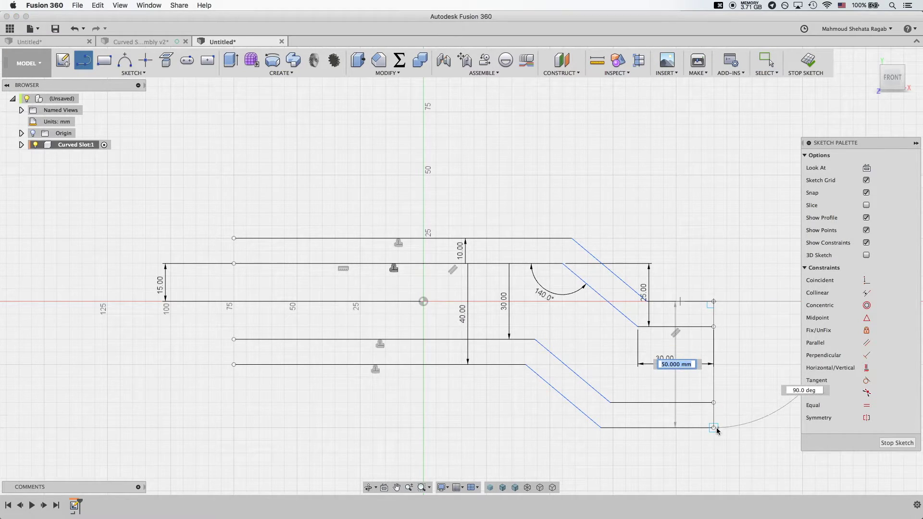
double_click(714, 427)
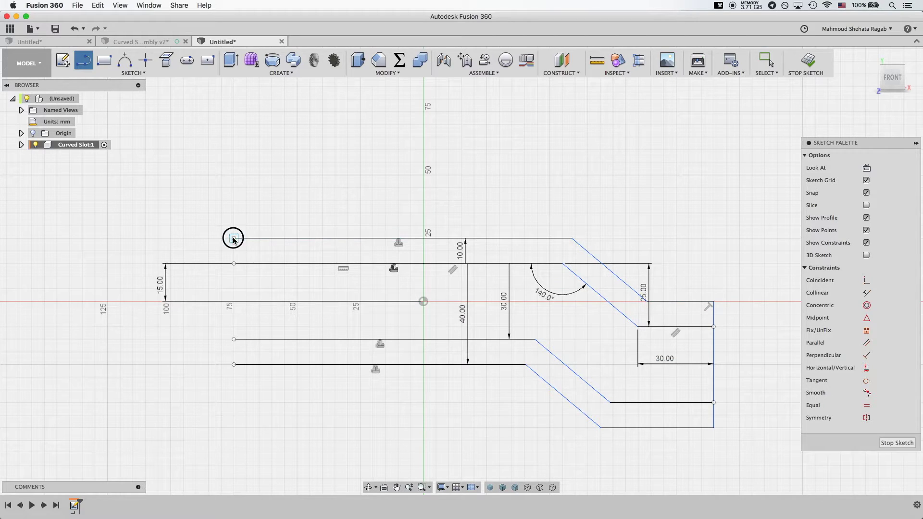
click(234, 365)
double_click(234, 238)
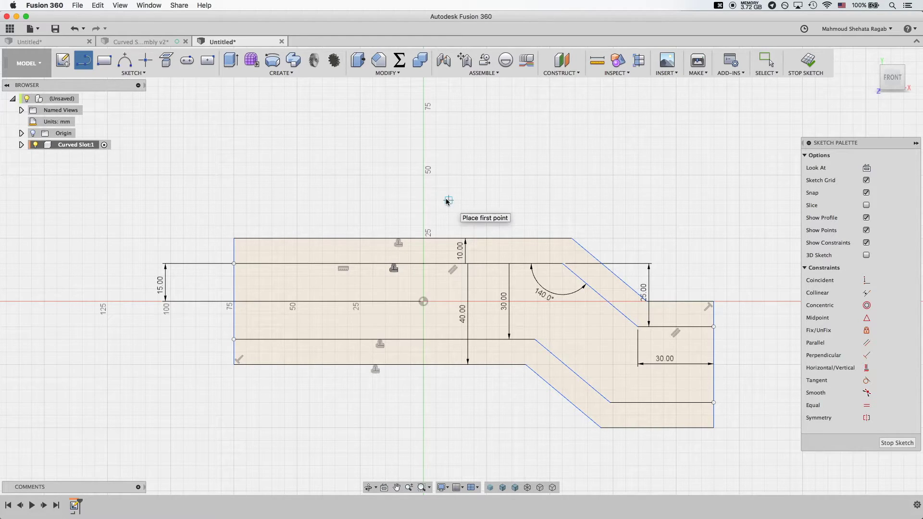
Extrude the three strip profiles 10 mm into a new solid body
key(e)
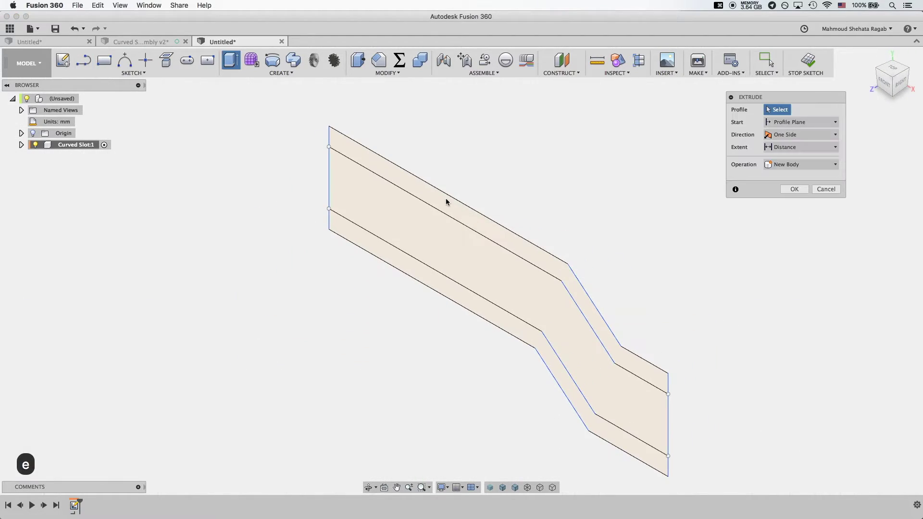
click(455, 207)
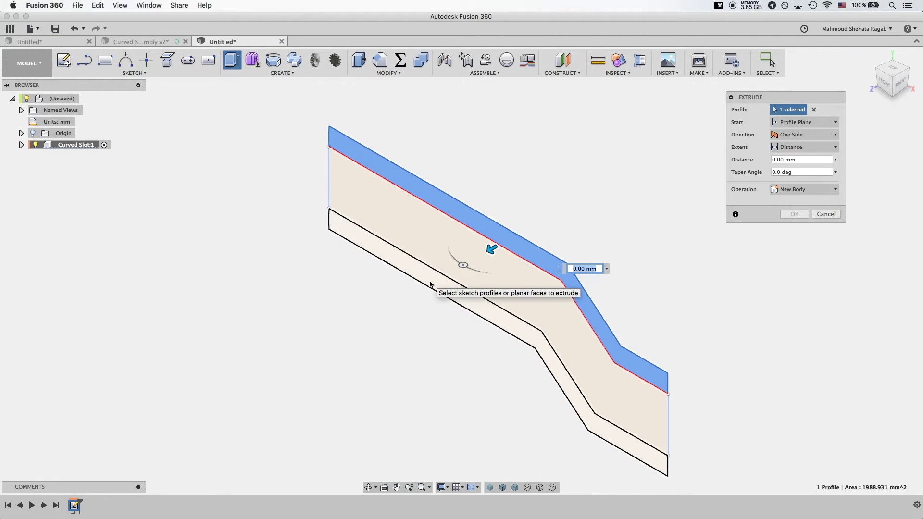
click(431, 284)
click(443, 223)
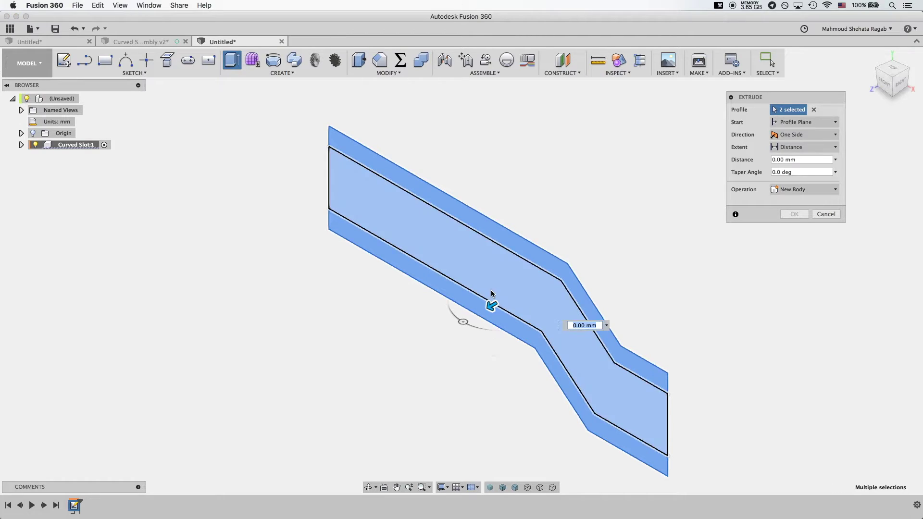
drag(494, 304, 523, 288)
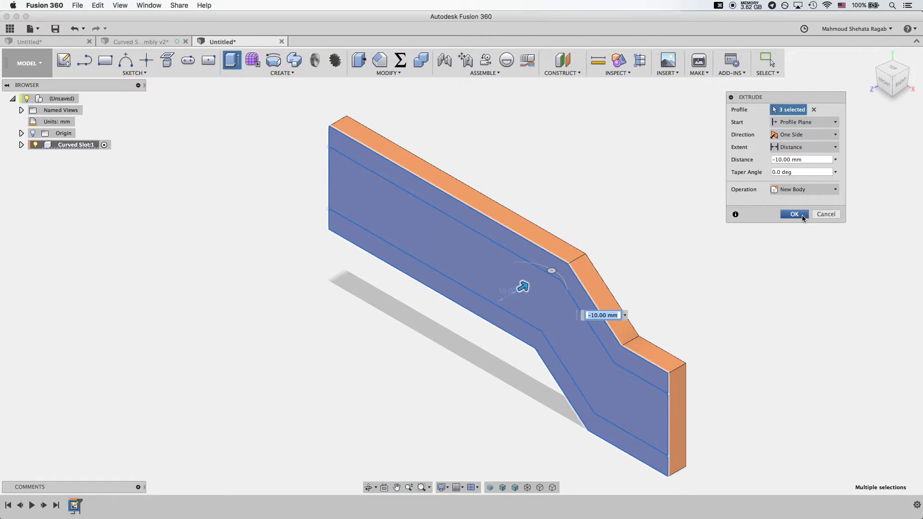
click(801, 215)
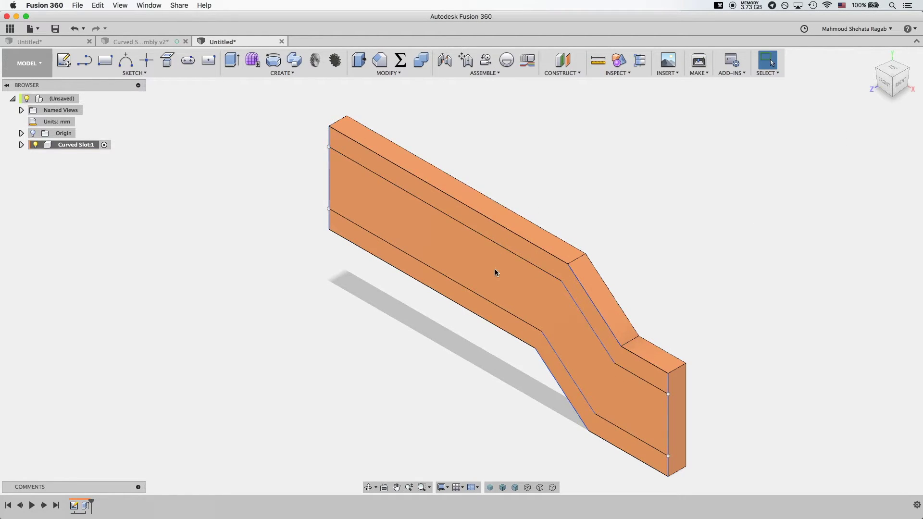
click(832, 30)
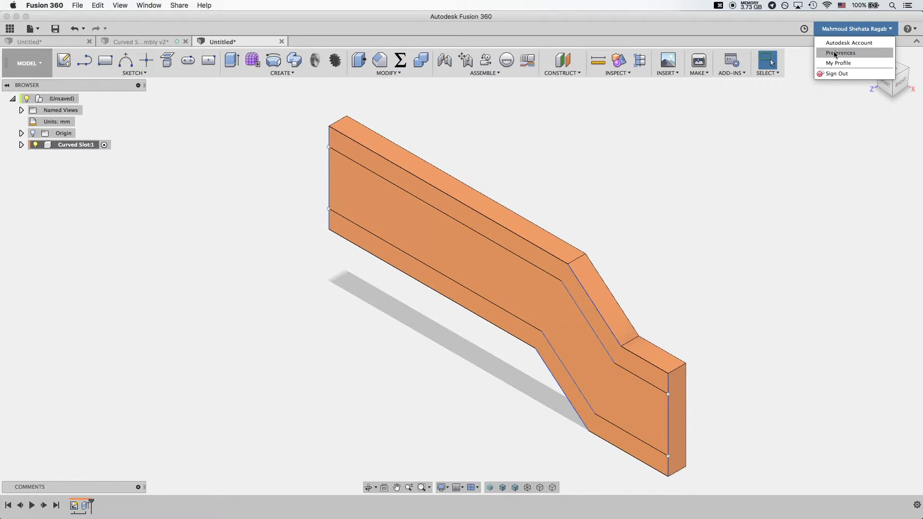
click(835, 54)
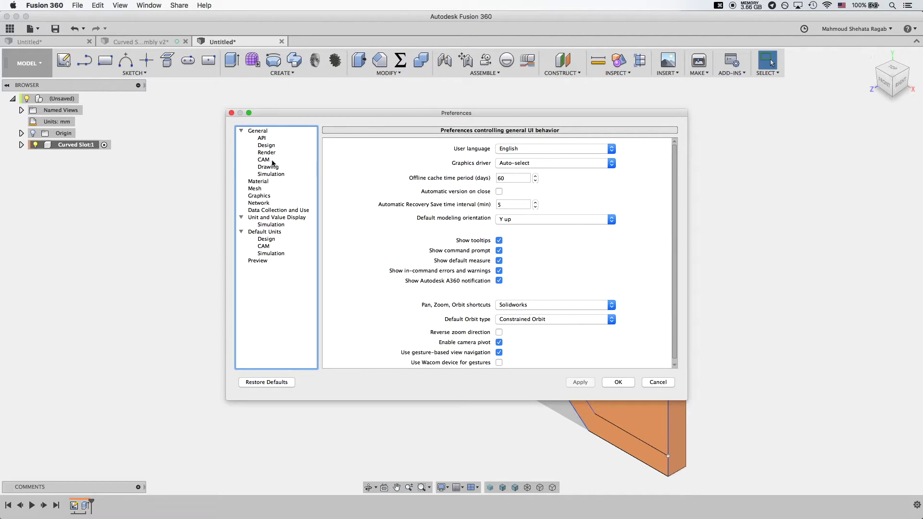
click(275, 146)
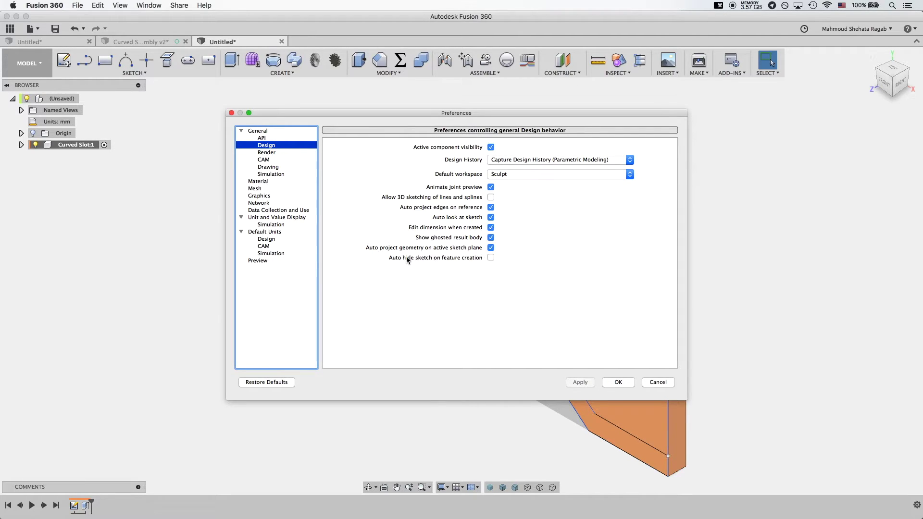
click(491, 258)
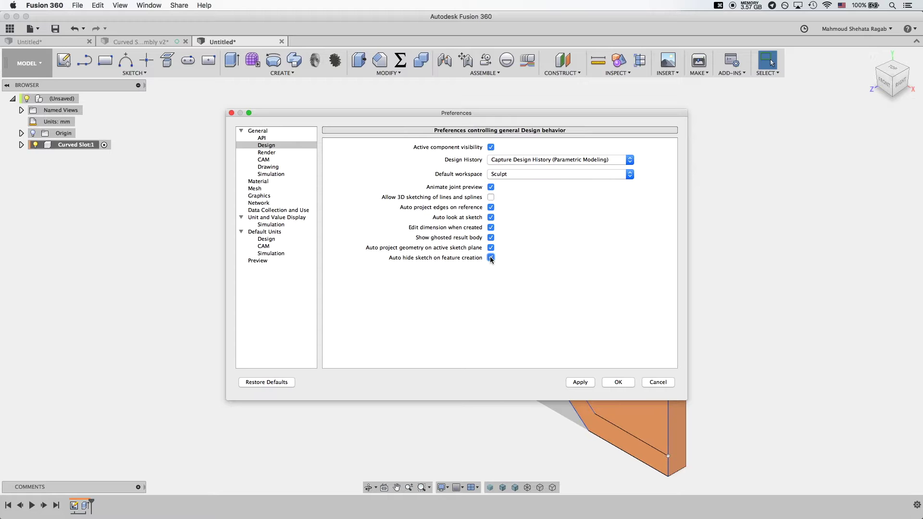
mouse_move(441, 132)
mouse_down()
mouse_move(231, 196)
mouse_move(441, 129)
mouse_up()
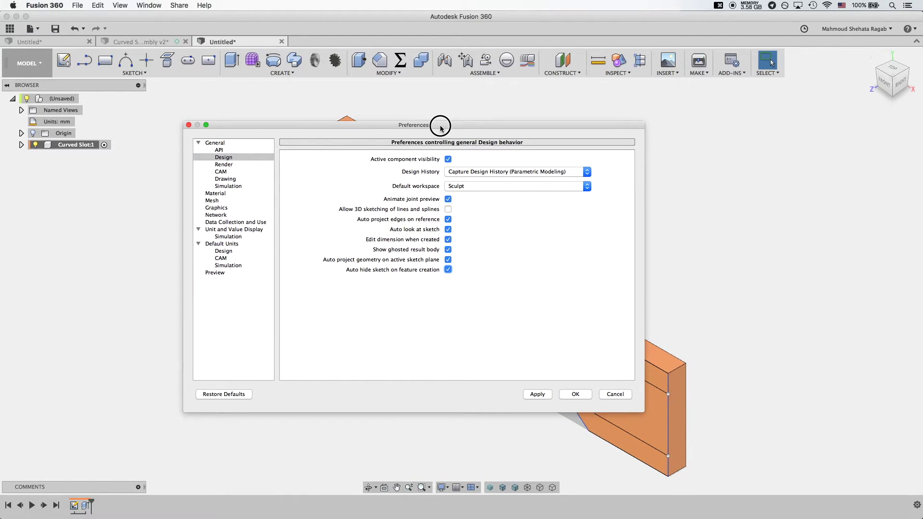
click(449, 271)
click(574, 394)
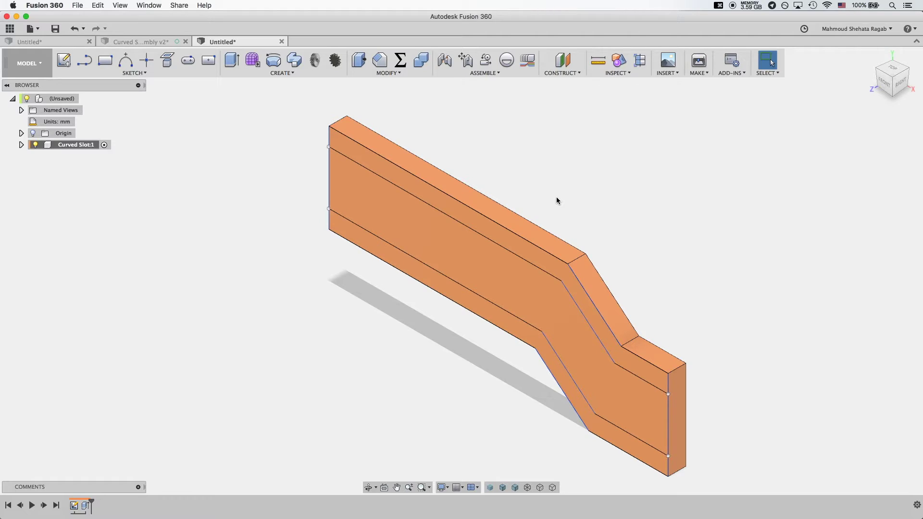
Extrude the upper and lower strips 10 mm, joined to the slab as side walls
key(e)
click(492, 230)
click(455, 300)
drag(485, 333, 470, 335)
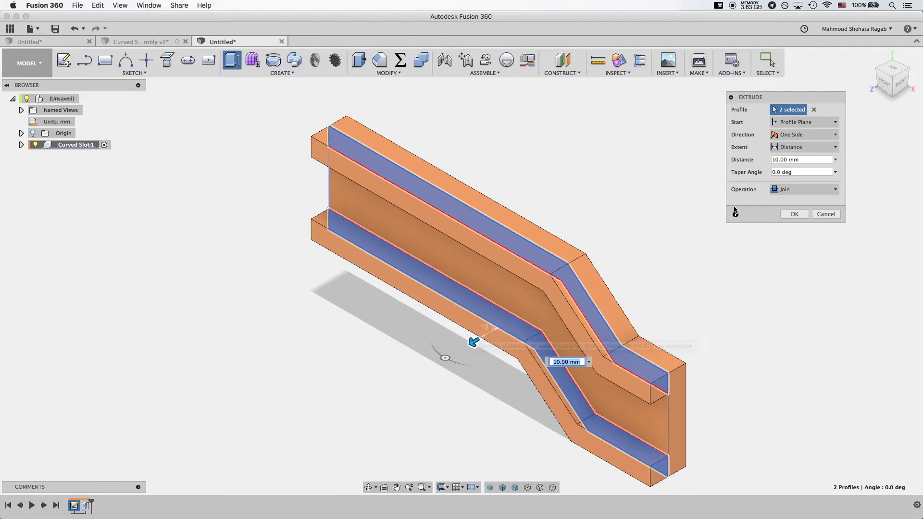
click(795, 214)
shift+middle_drag(676, 227, 698, 191)
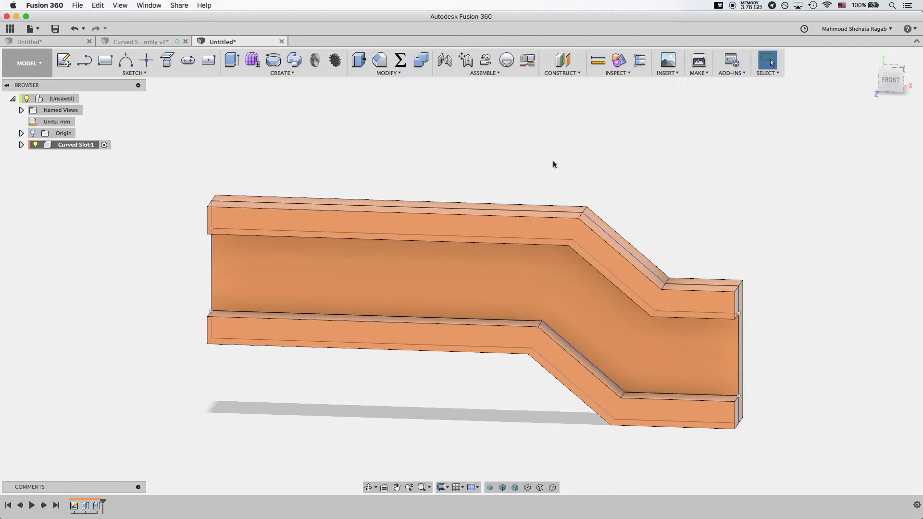
click(22, 145)
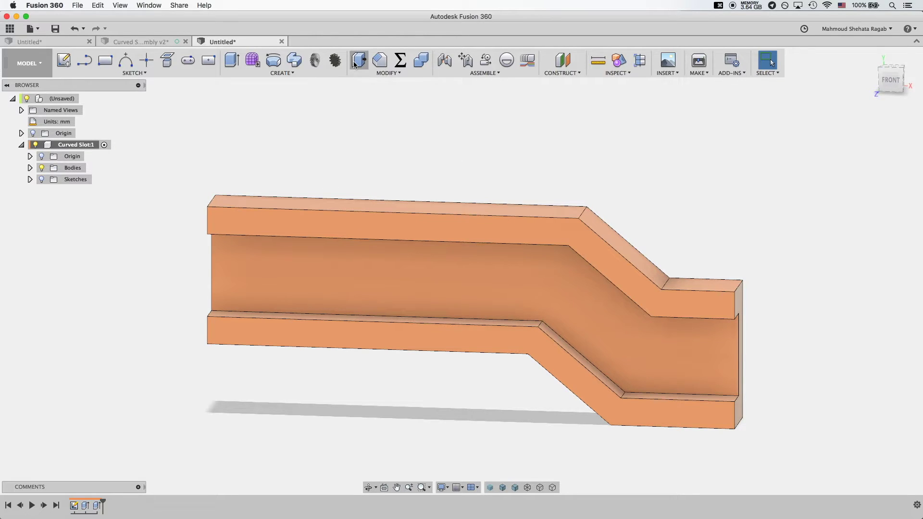
Start a fillet on the first bend edge with radius 30*2 mm
click(388, 73)
click(367, 93)
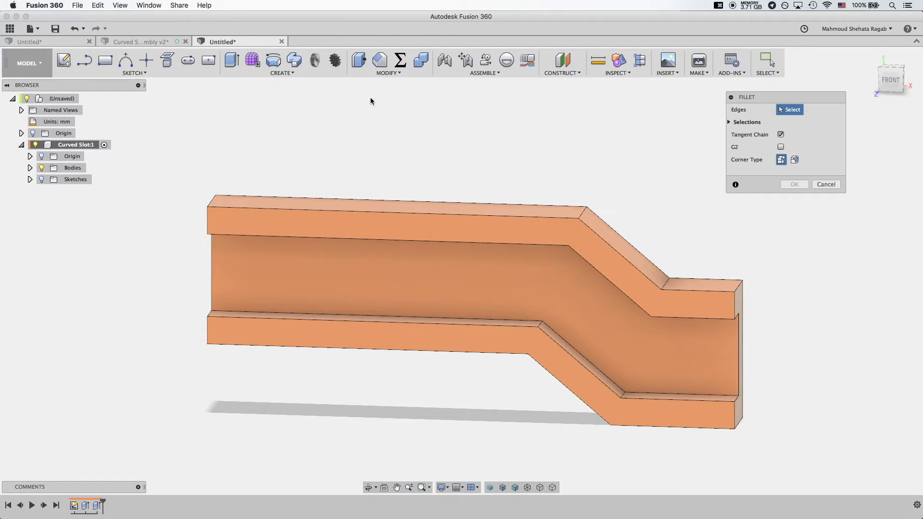
shift+middle_drag(518, 148, 531, 130)
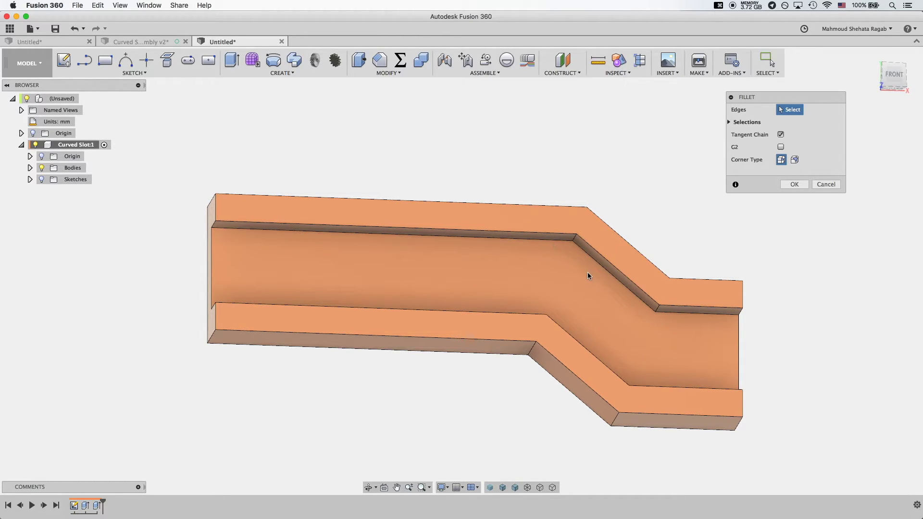
click(577, 241)
click(805, 150)
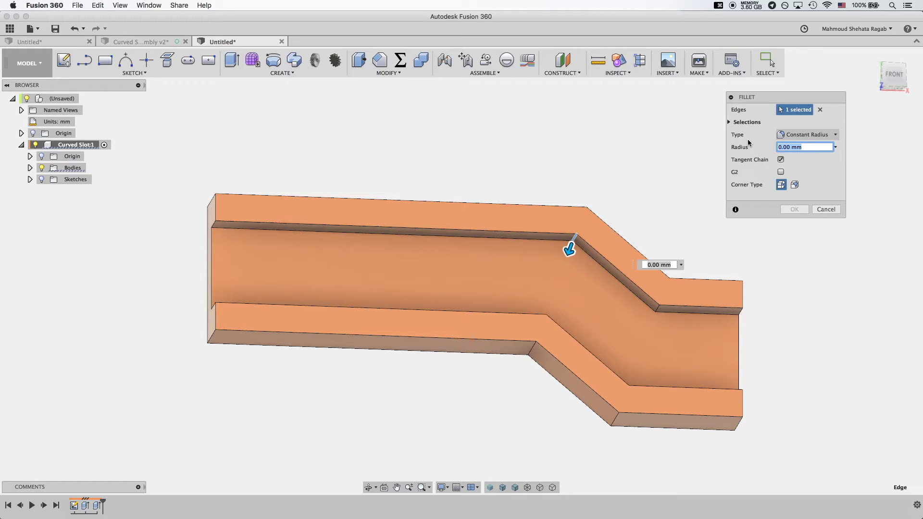
text(w0)
key(BackSpace)
key(BackSpace)
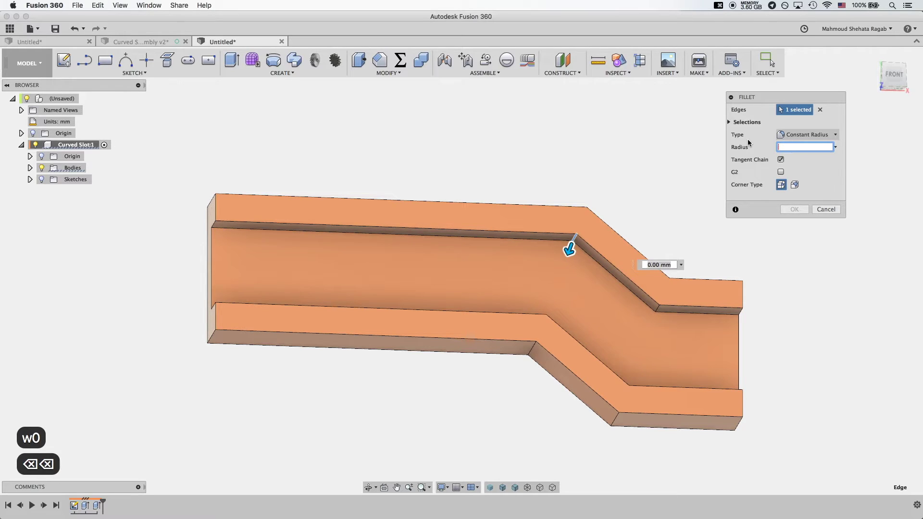
text(30)
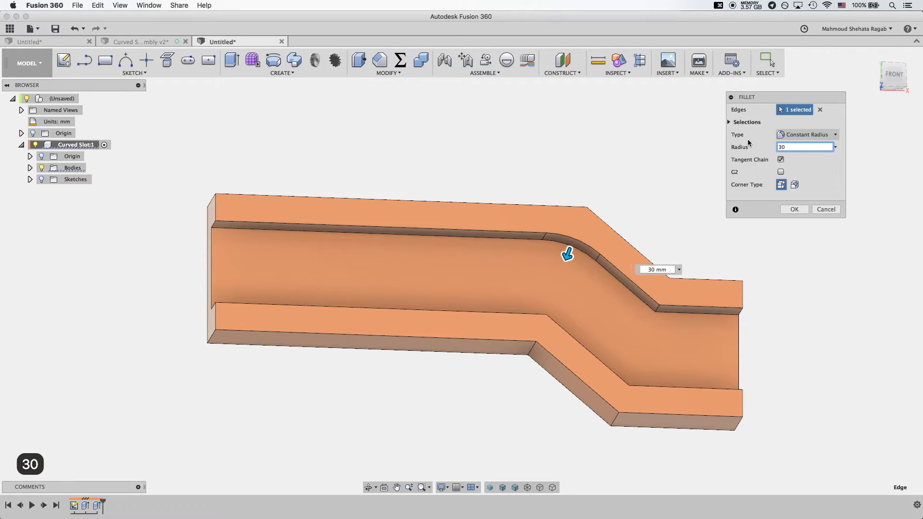
text(*3)
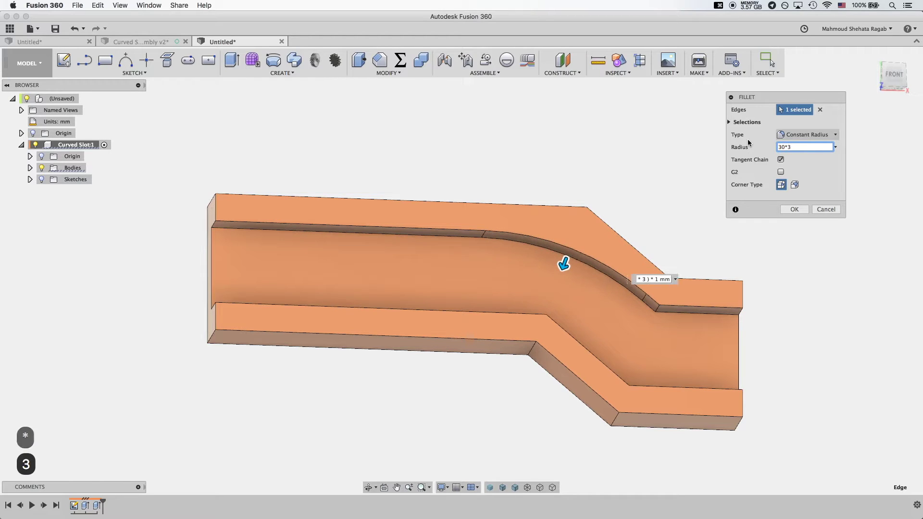
key(BackSpace)
text(1)
key(BackSpace)
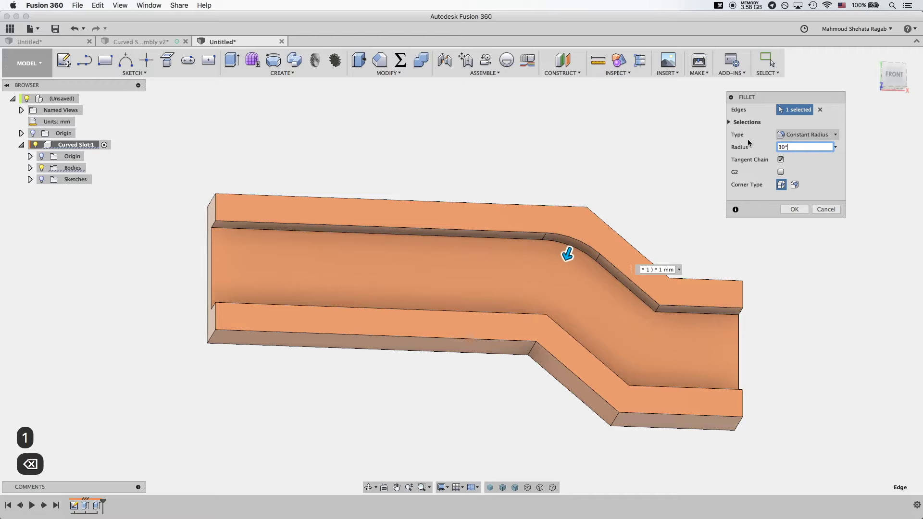
text(2)
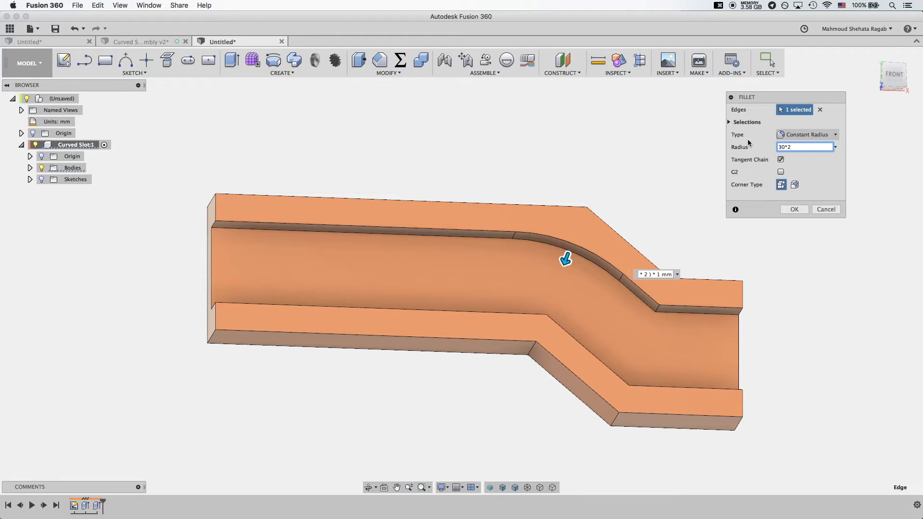
Add the remaining seven bend edges to the fillet and apply it
shift+middle_drag(605, 198, 576, 224)
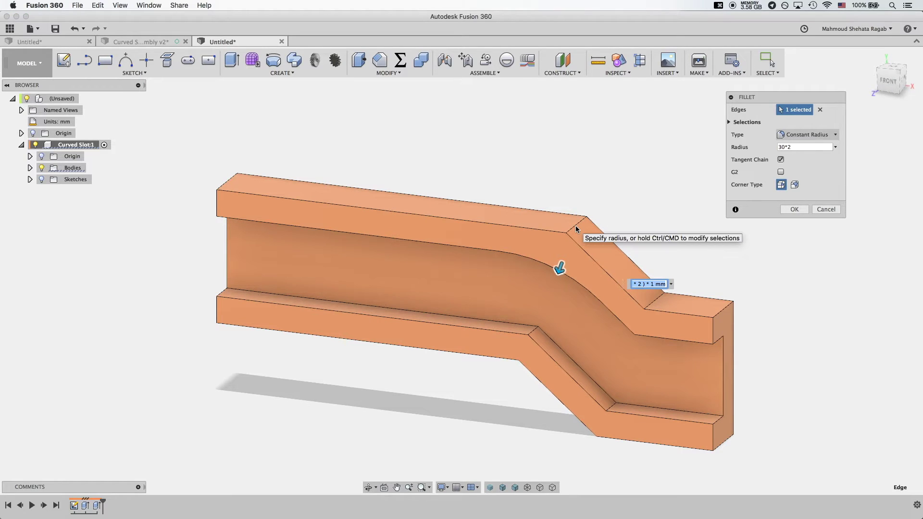
click(576, 226)
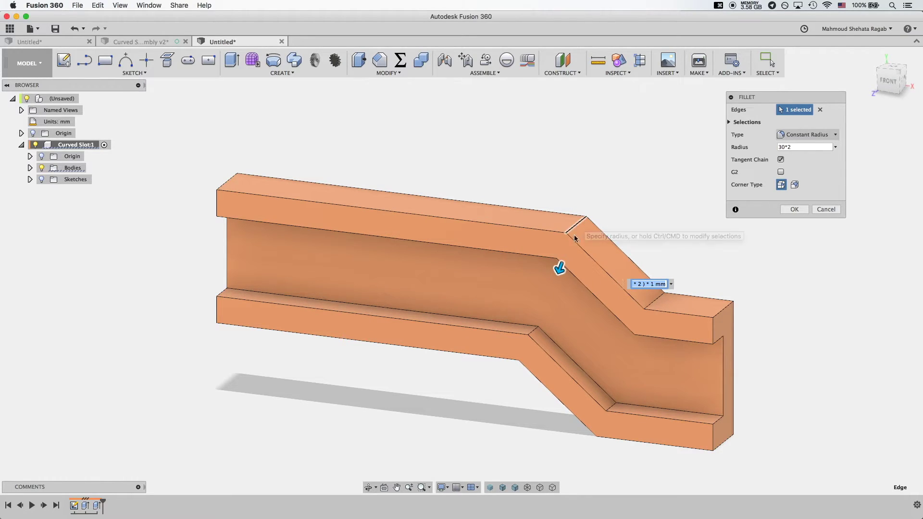
click(537, 329)
shift+middle_drag(613, 342, 659, 302)
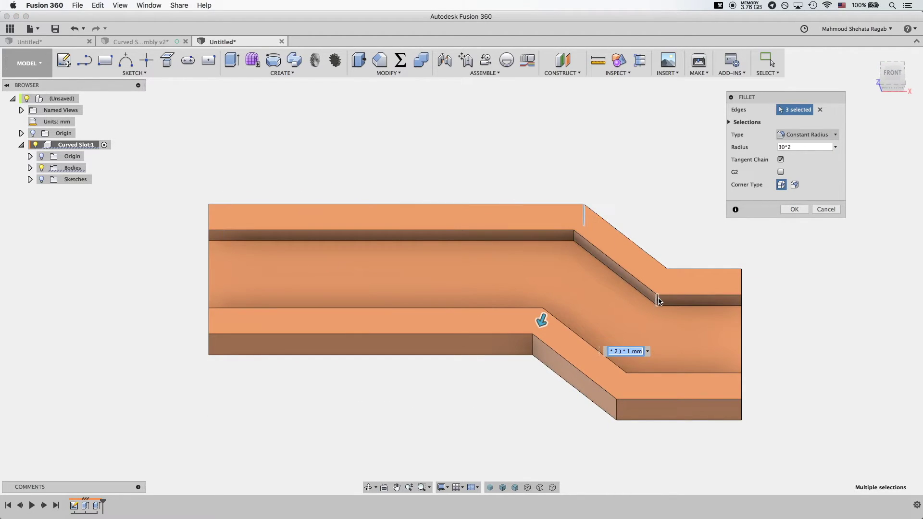
click(659, 302)
shift+middle_drag(673, 251, 656, 291)
click(657, 298)
shift+middle_drag(575, 340, 563, 321)
click(518, 359)
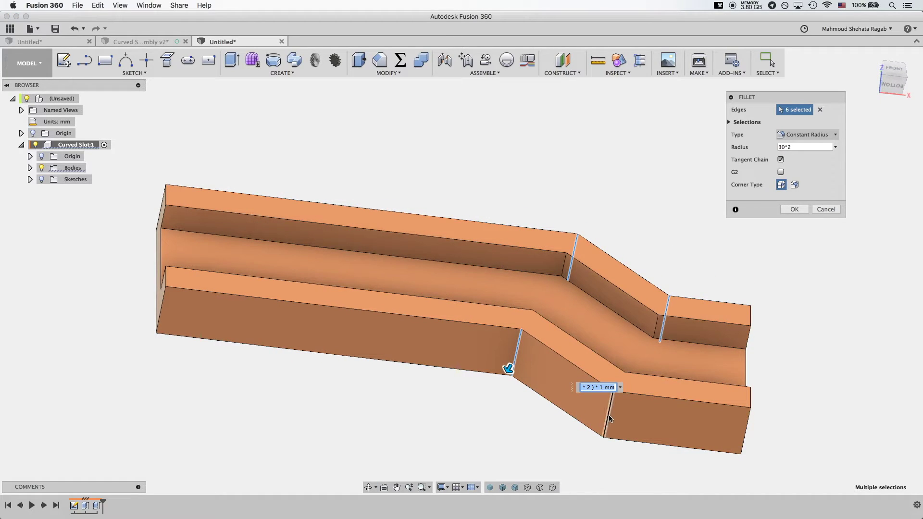
click(609, 413)
shift+middle_drag(598, 325, 602, 382)
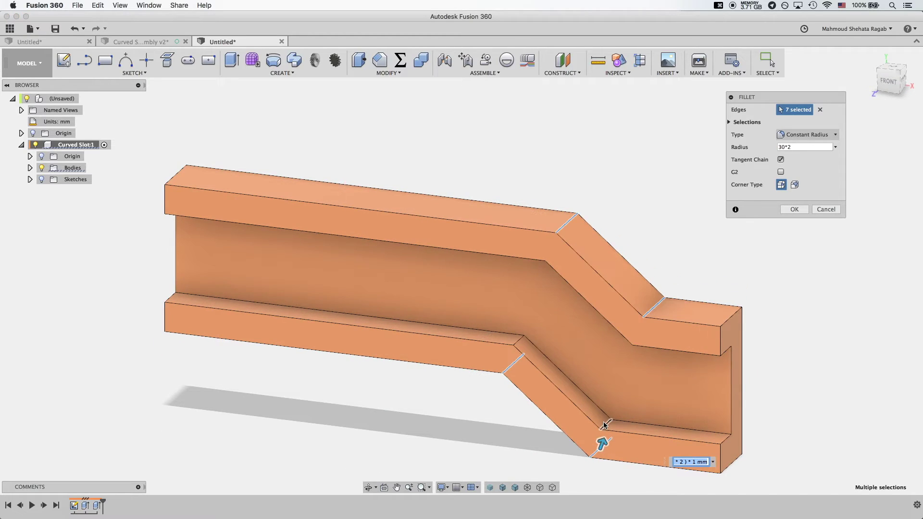
click(606, 424)
shift+middle_drag(573, 339, 589, 315)
click(788, 210)
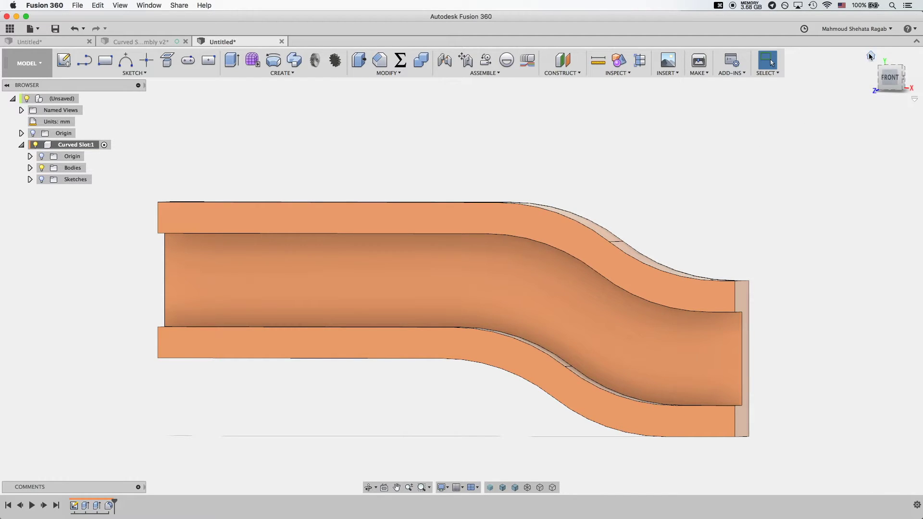
Return to the home view and activate Curved Slot:1 in the Browser
click(871, 55)
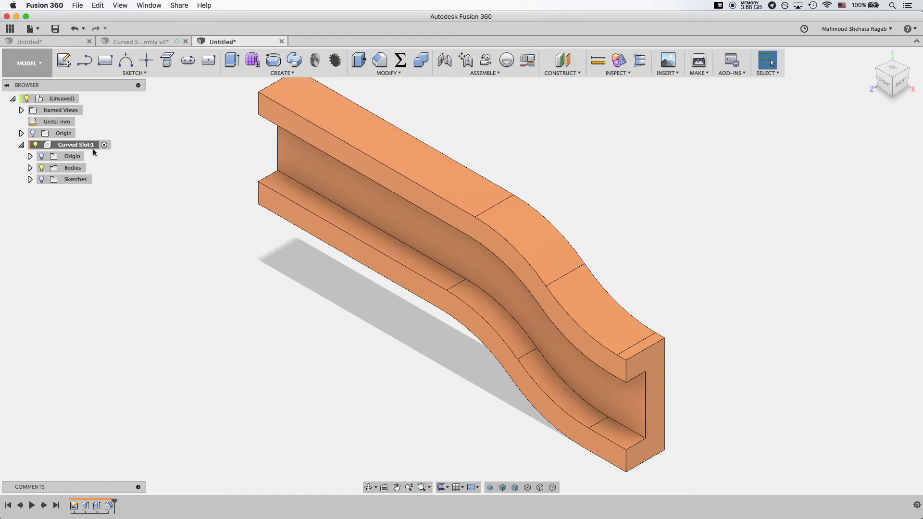
right_click(62, 98)
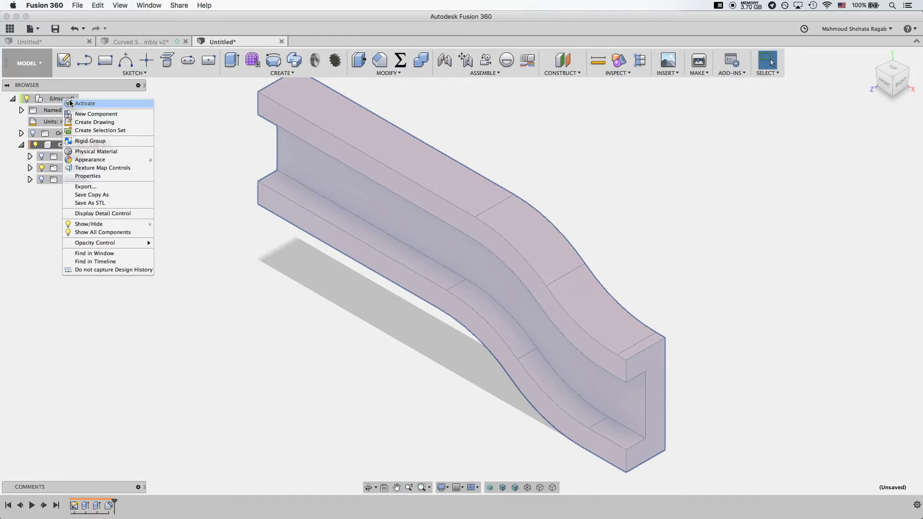
click(90, 104)
click(21, 144)
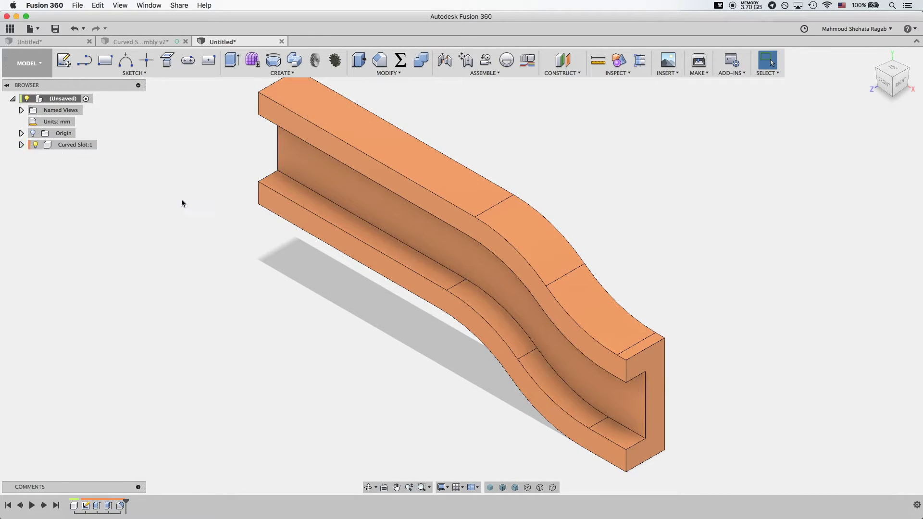
right_click(47, 143)
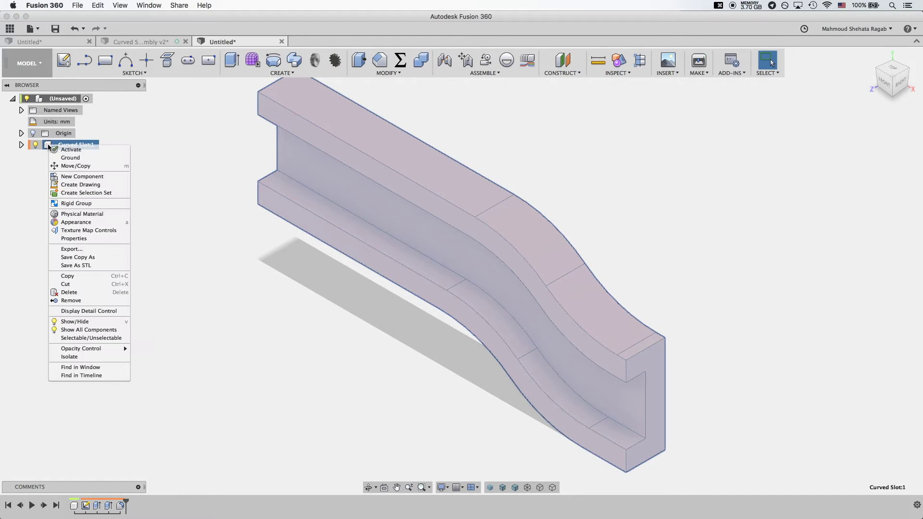
click(68, 148)
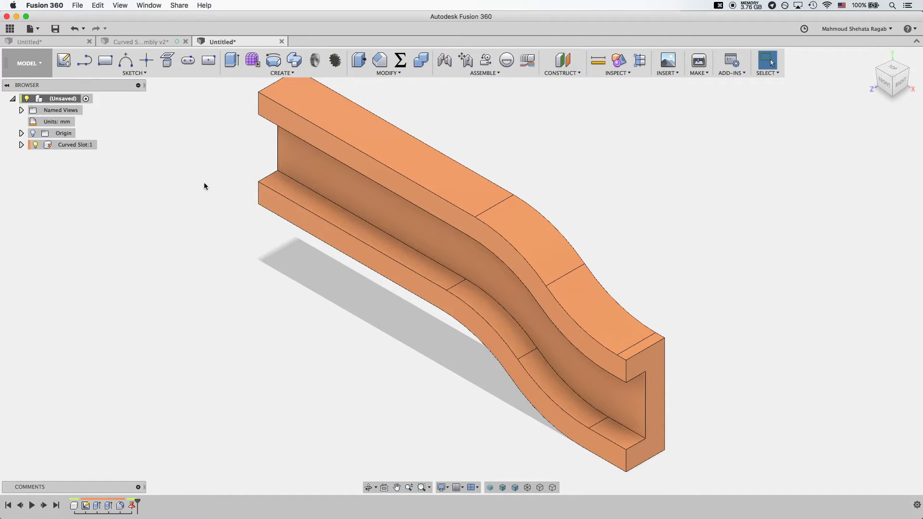
Open and close the Appearance panel, then start a new component from the toolbox
key(a)
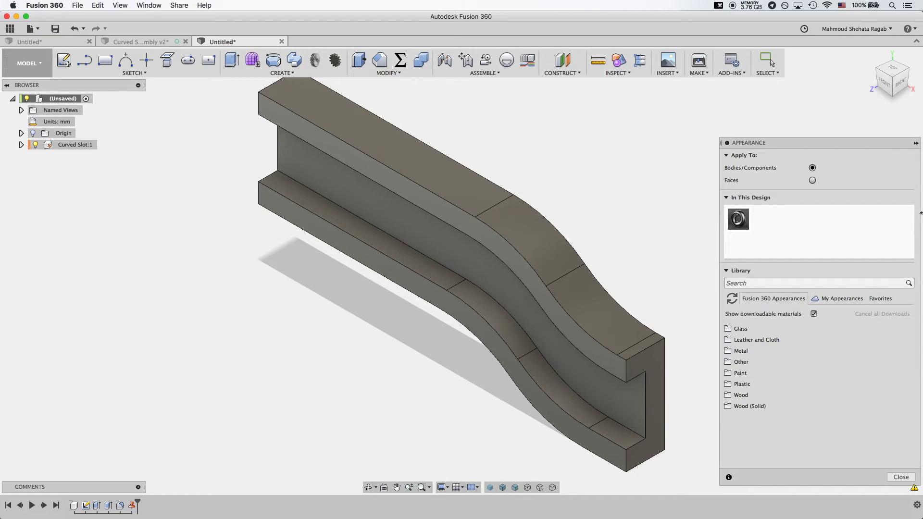
click(901, 477)
click(696, 239)
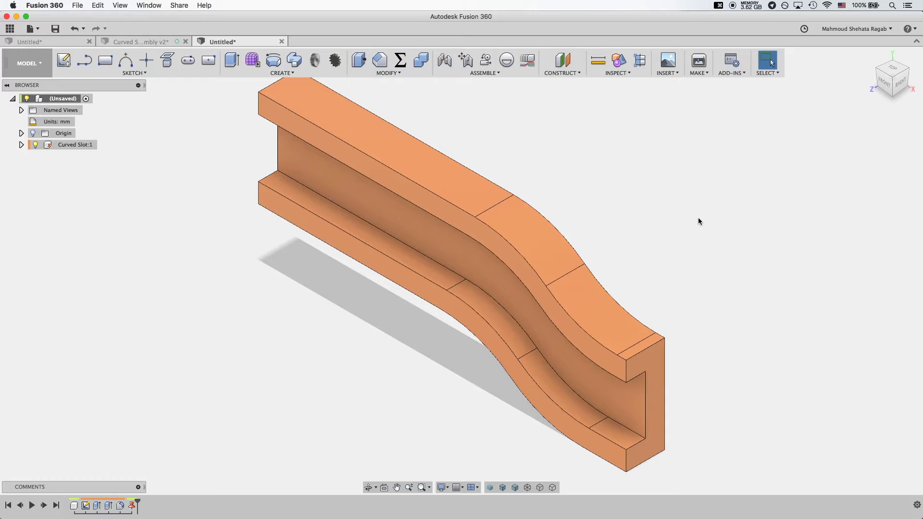
key(s)
click(750, 241)
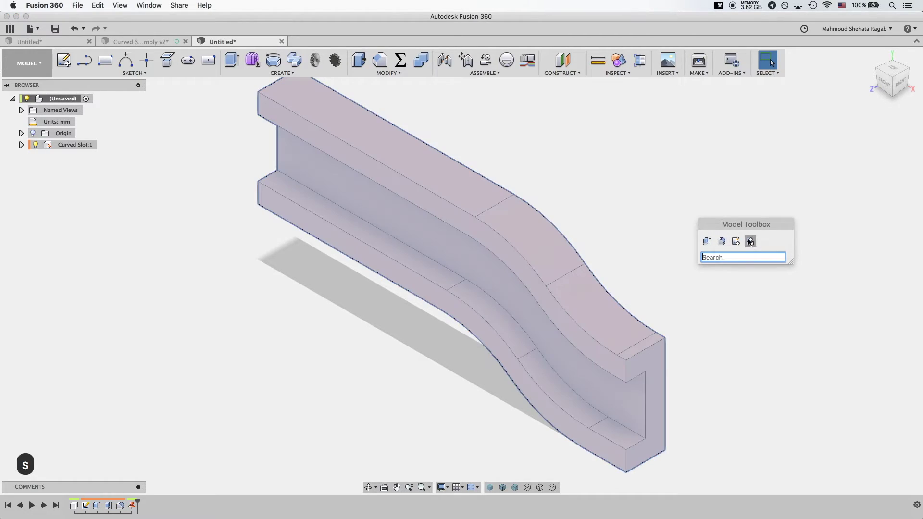
Rename the new component from Component2 to 'Pin' and start a new sketch
double_click(805, 136)
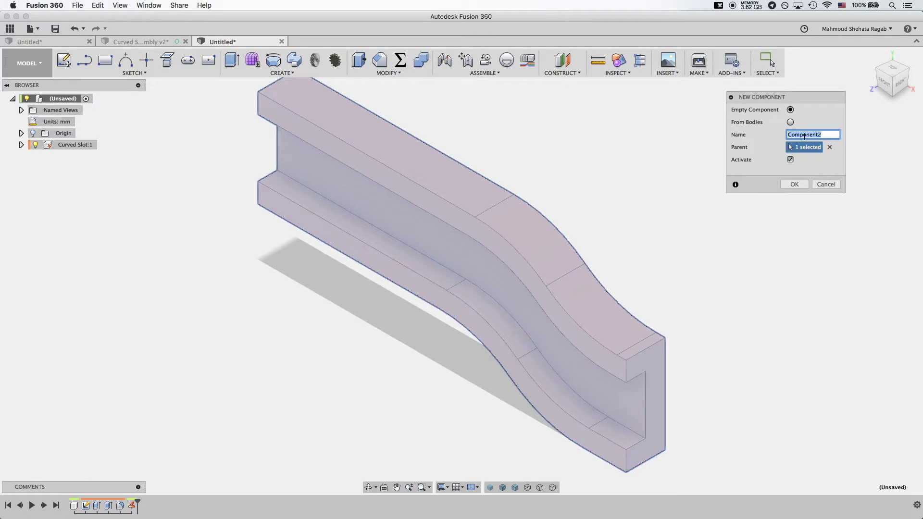
text(Pin)
key(Return)
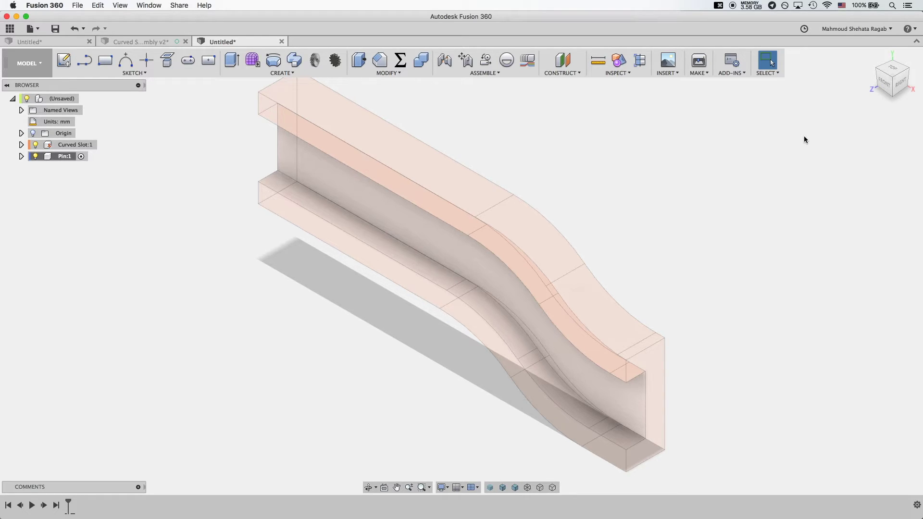
key(s)
click(842, 171)
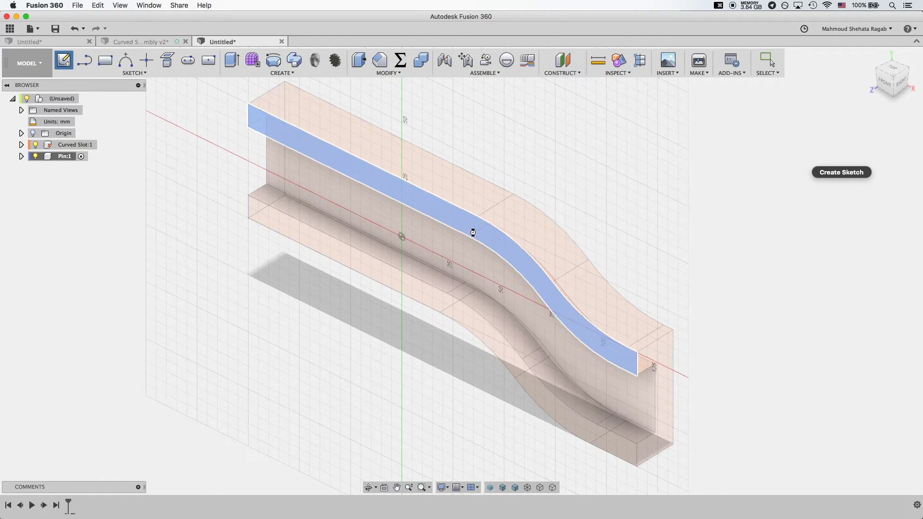
On the slot's flat face, draw a 29 mm diameter circle centred on the origin
click(474, 231)
middle_drag(417, 237, 429, 186)
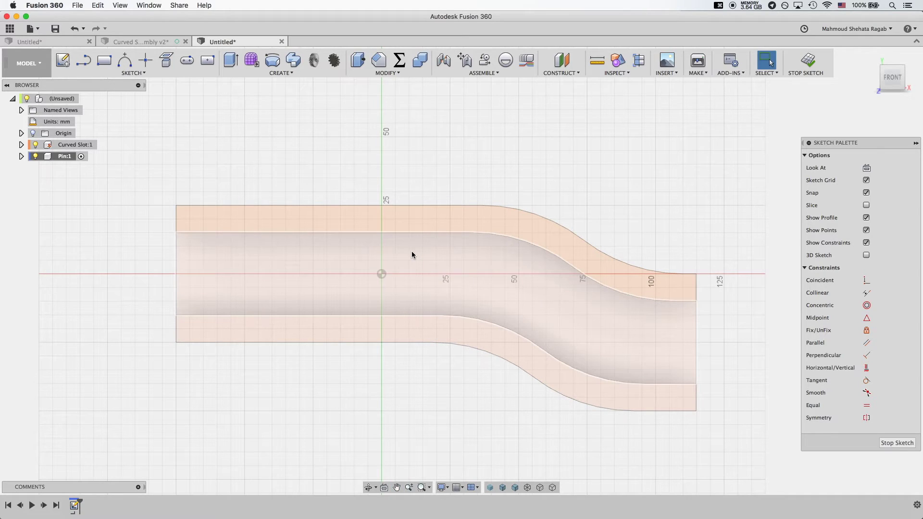
key(c)
click(382, 274)
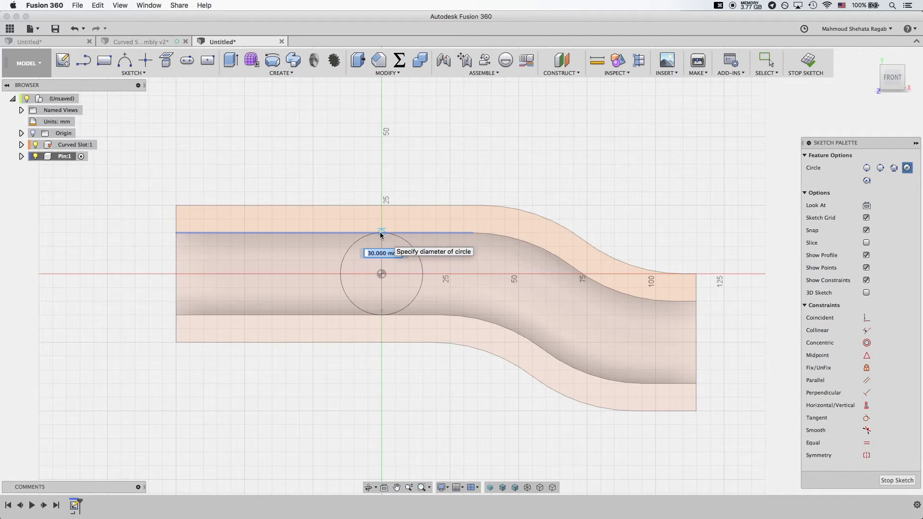
text(19)
key(BackSpace)
key(BackSpace)
key(BackSpace)
text(2)
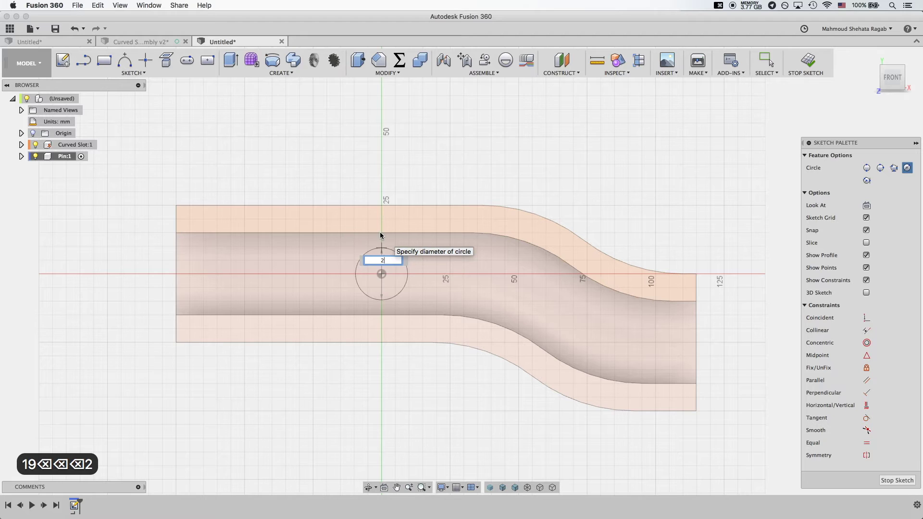
text(0)
key(BackSpace)
text(9)
key(Return)
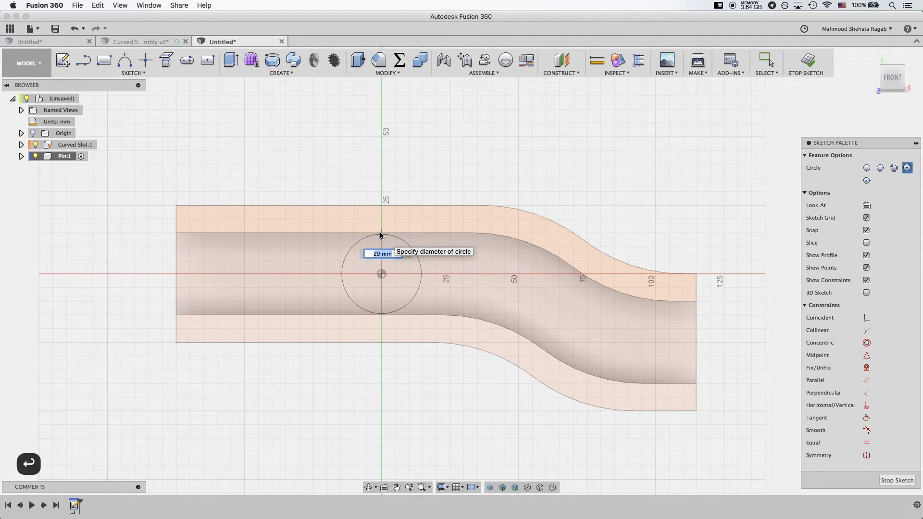
key(Return)
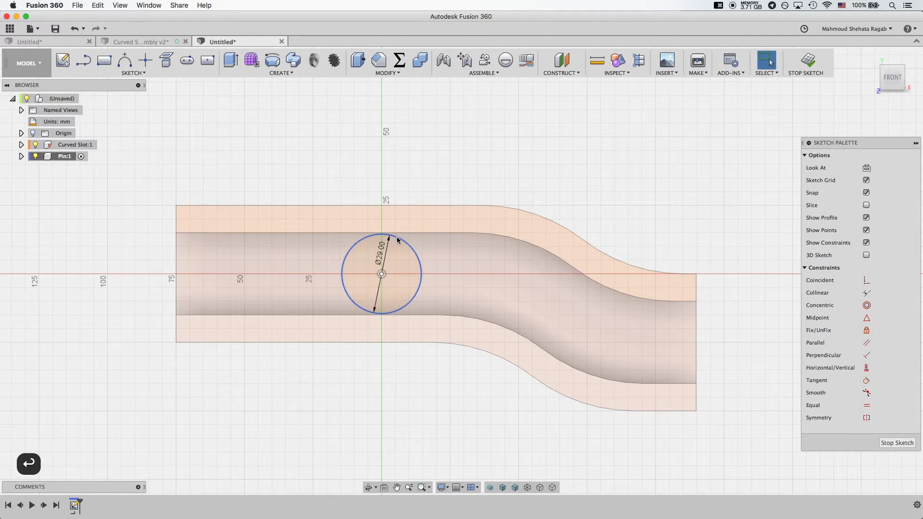
key(Escape)
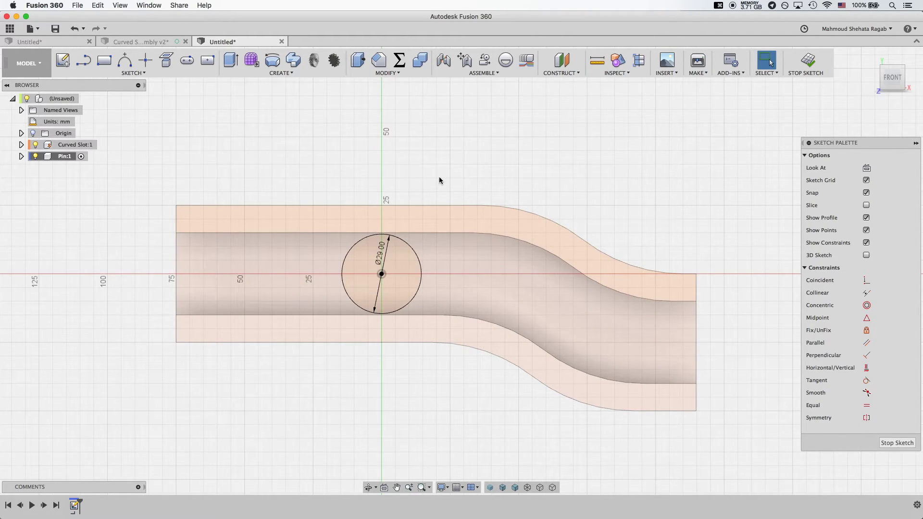
Add a concentric 50 mm diameter circle at the origin
key(c)
click(381, 274)
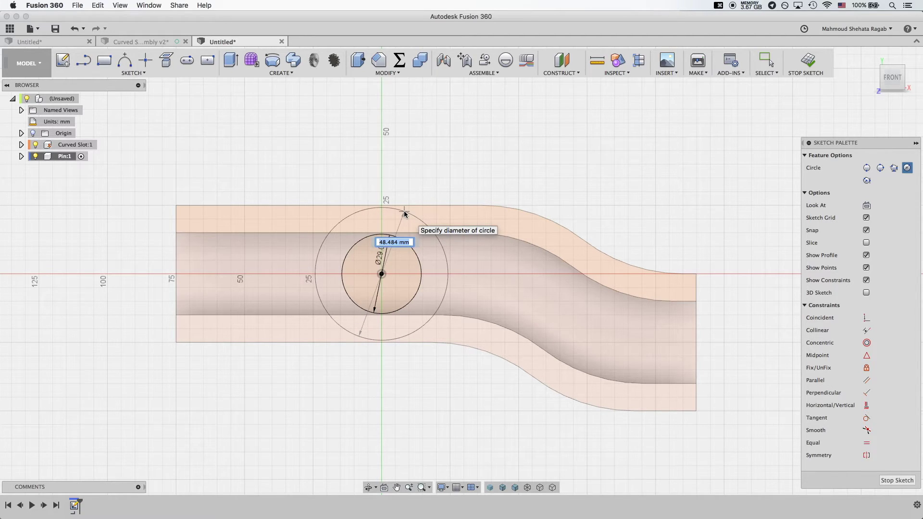
text(50)
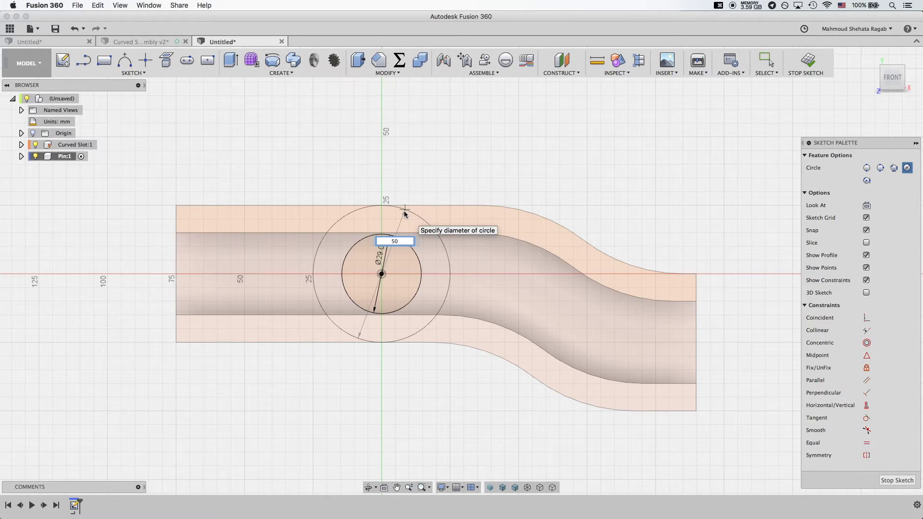
key(Return)
key(Return)
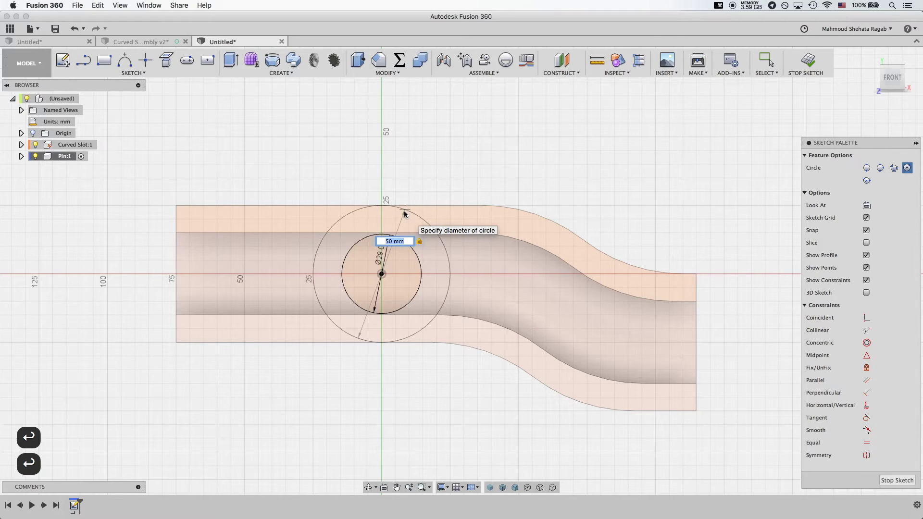
shift+middle_drag(428, 177, 406, 196)
Extrude the inner 29 mm circle two-sided, 10 mm per side, as a new cylinder body
key(e)
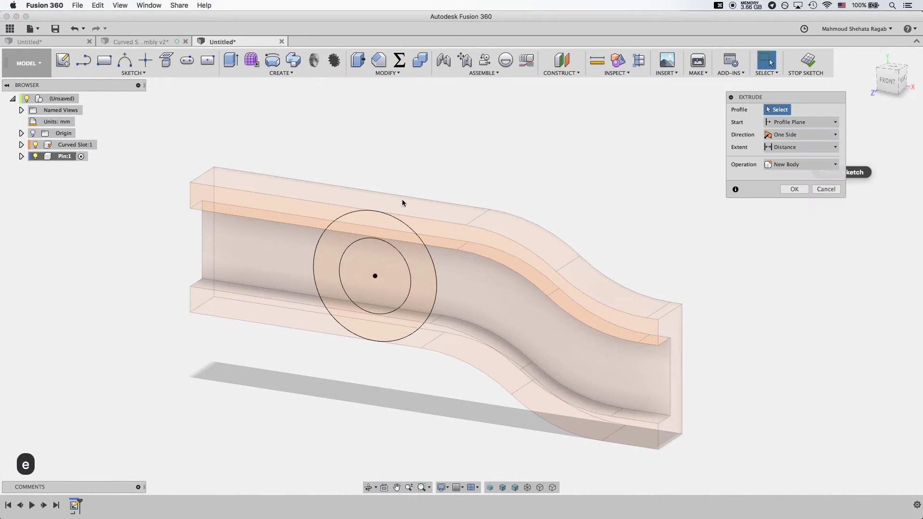
click(369, 264)
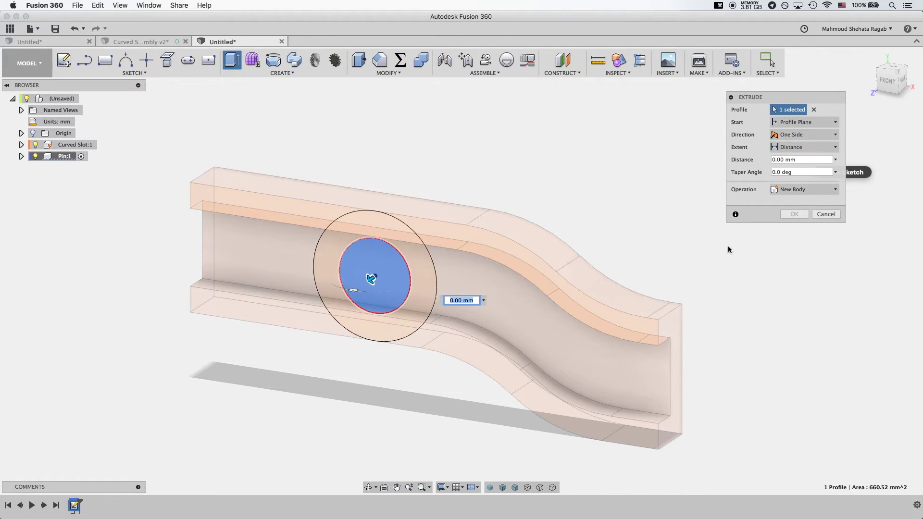
click(798, 135)
click(794, 156)
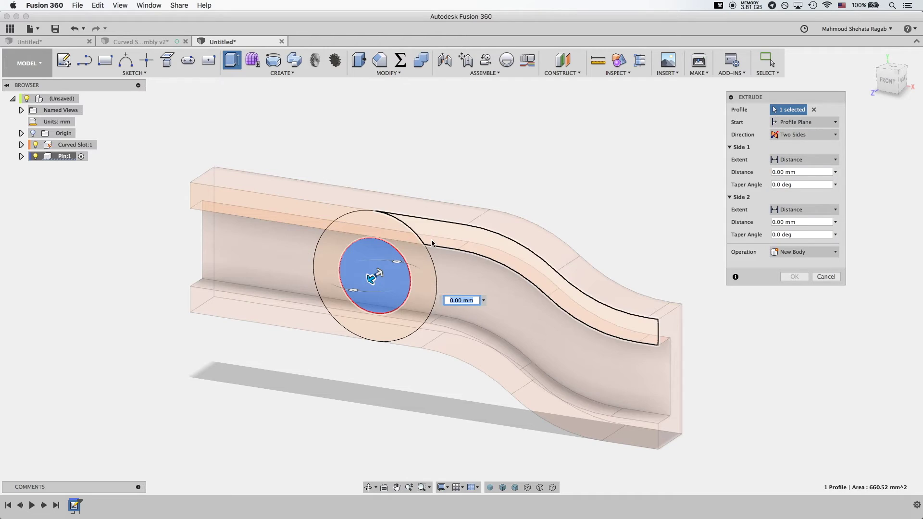
drag(370, 281, 398, 261)
shift+middle_drag(457, 281, 455, 284)
drag(455, 284, 443, 284)
shift+middle_drag(431, 295, 441, 276)
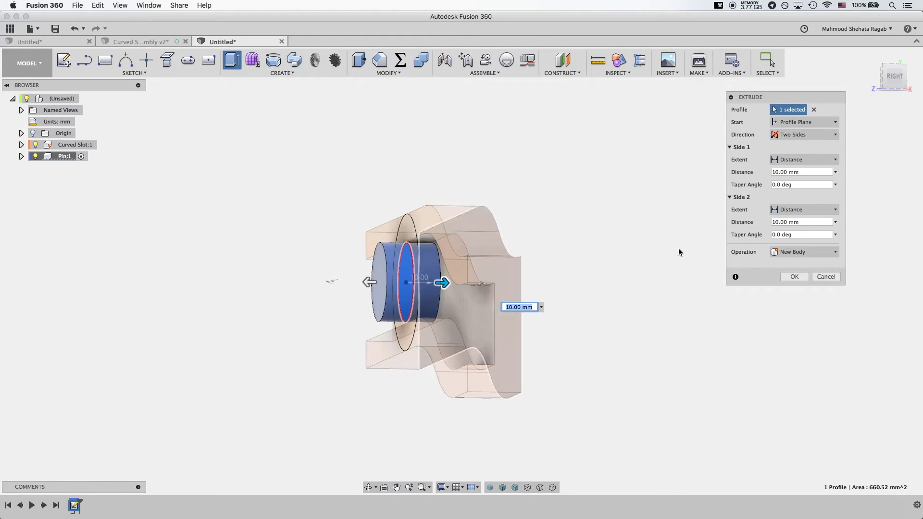
click(795, 277)
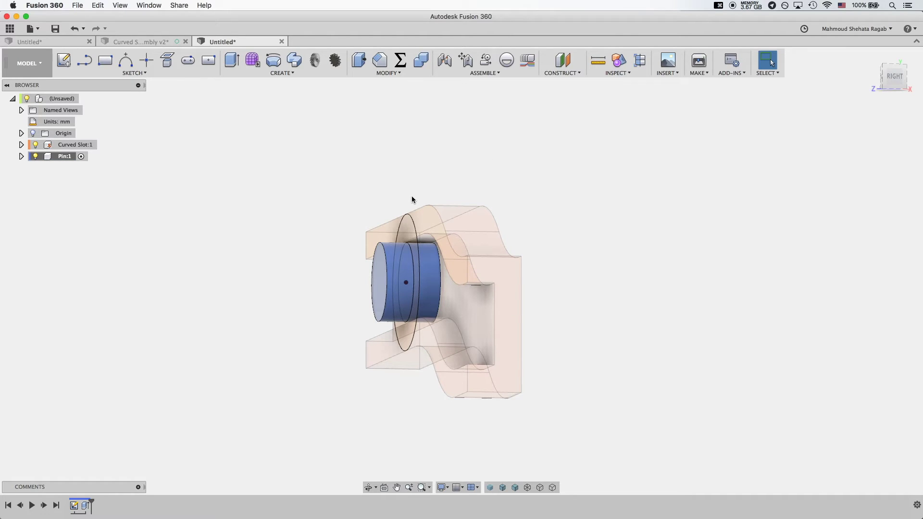
Extrude the outer ring and inner circle 10 mm outward from the cylinder's end face, joined
key(e)
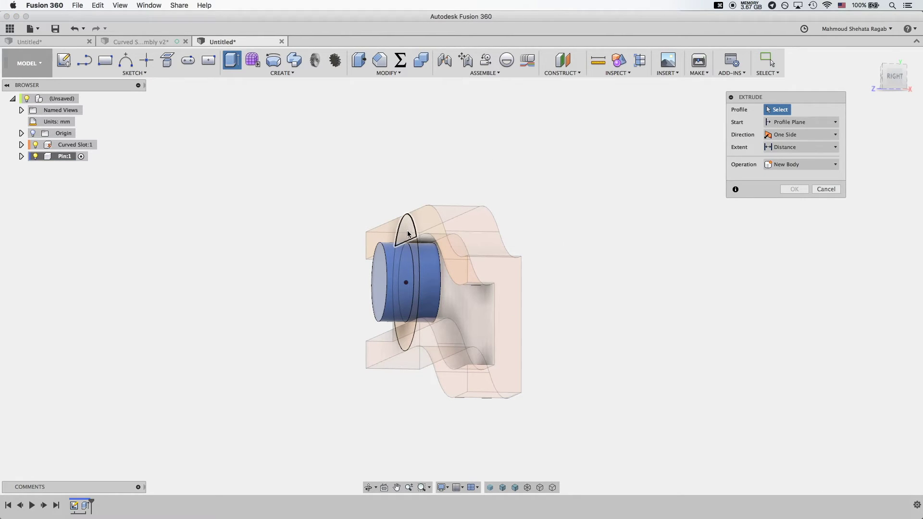
click(407, 234)
click(415, 250)
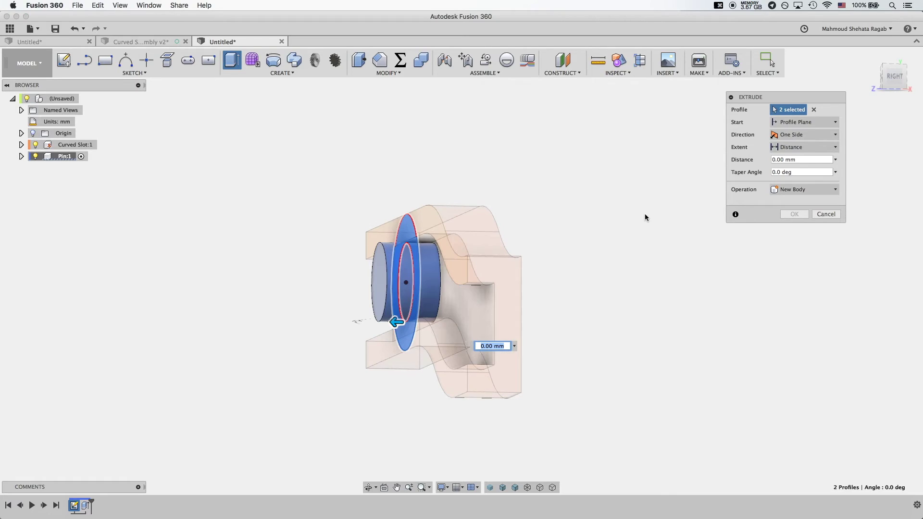
click(786, 122)
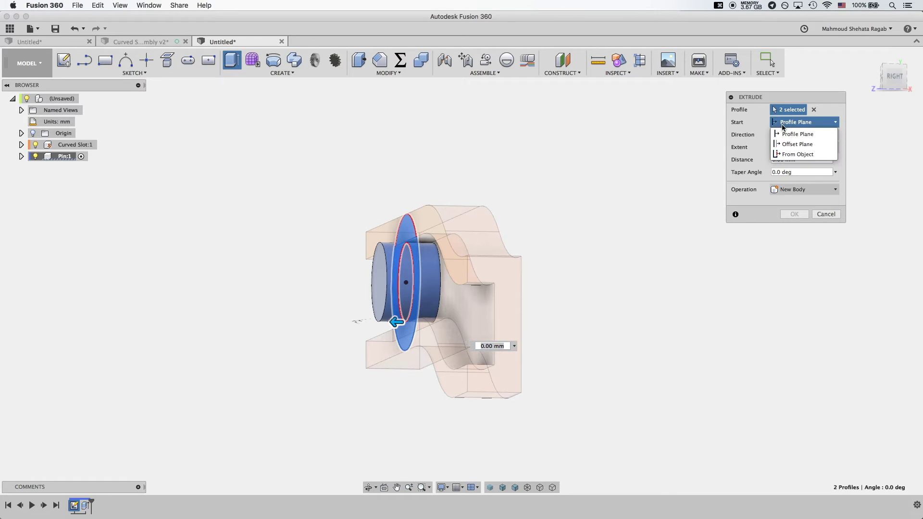
click(797, 155)
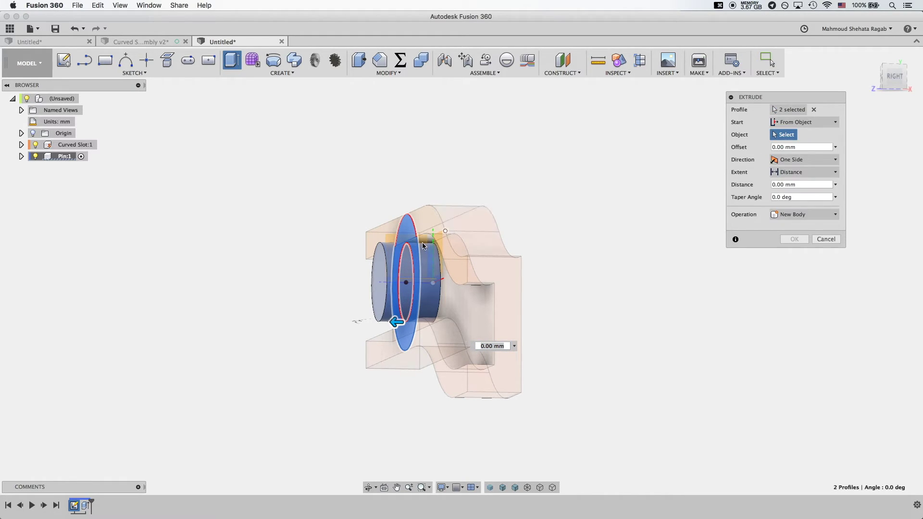
click(383, 286)
drag(370, 323, 343, 322)
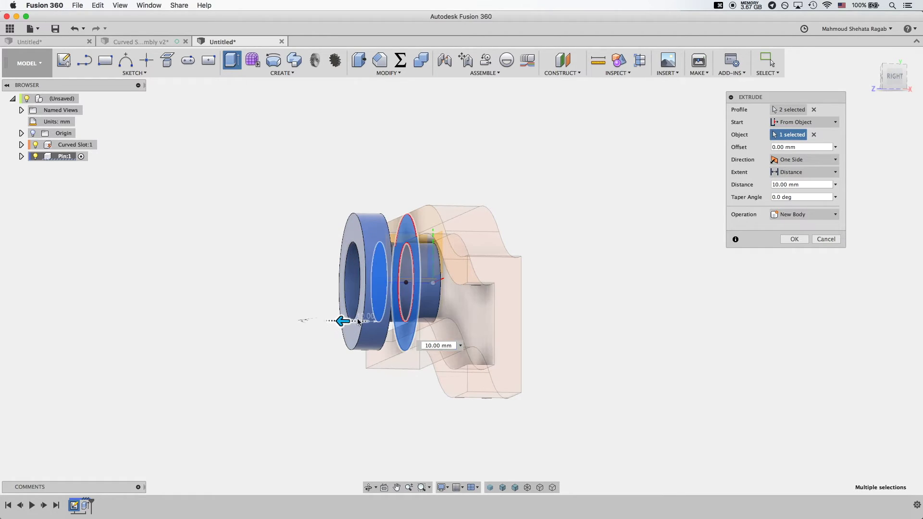
click(410, 268)
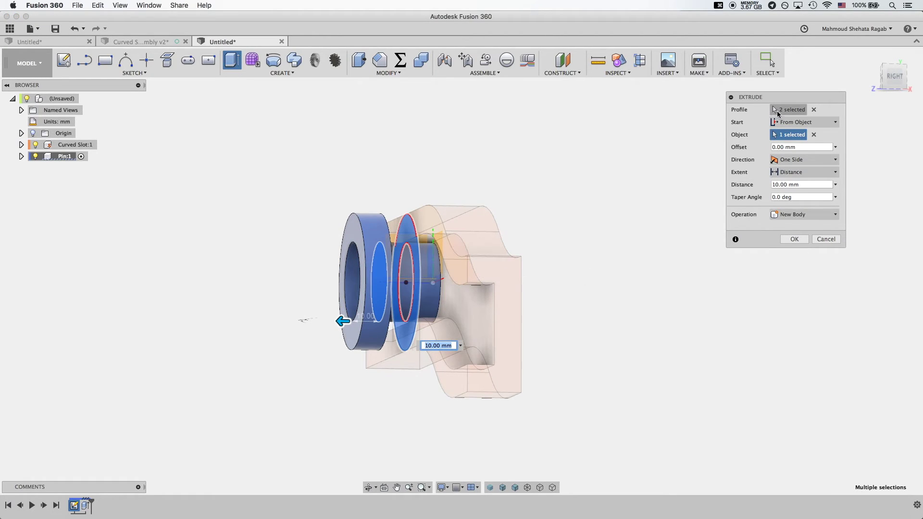
click(411, 270)
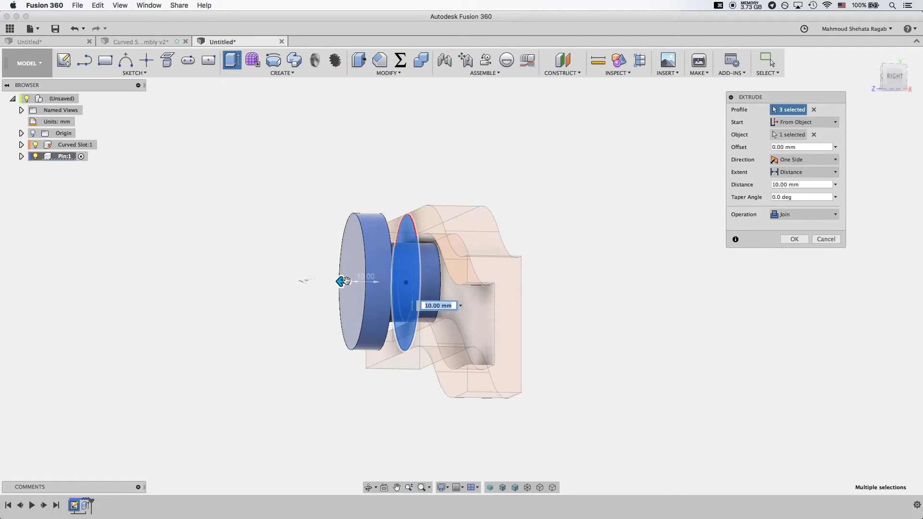
shift+middle_drag(422, 176, 408, 177)
shift+middle_drag(407, 219, 406, 222)
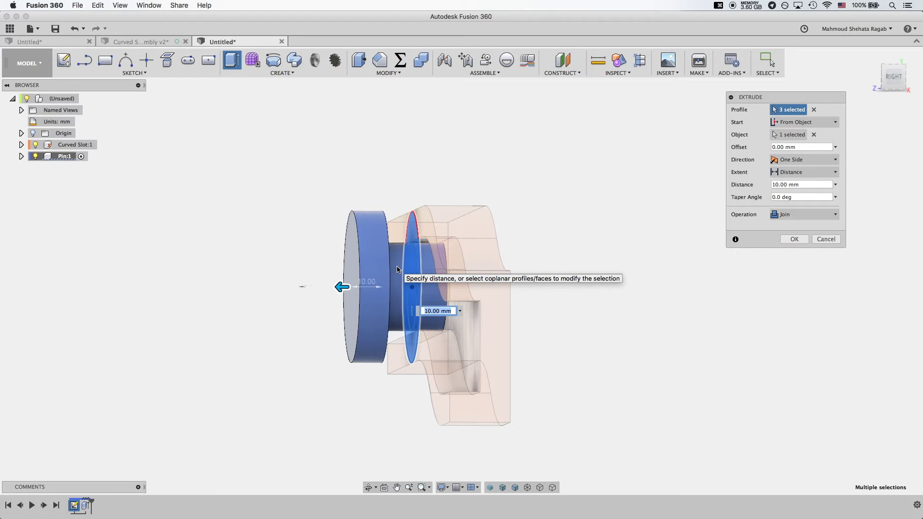
mouse_move(397, 269)
shift+middle_down()
mouse_move(390, 267)
mouse_move(402, 267)
shift+middle_up()
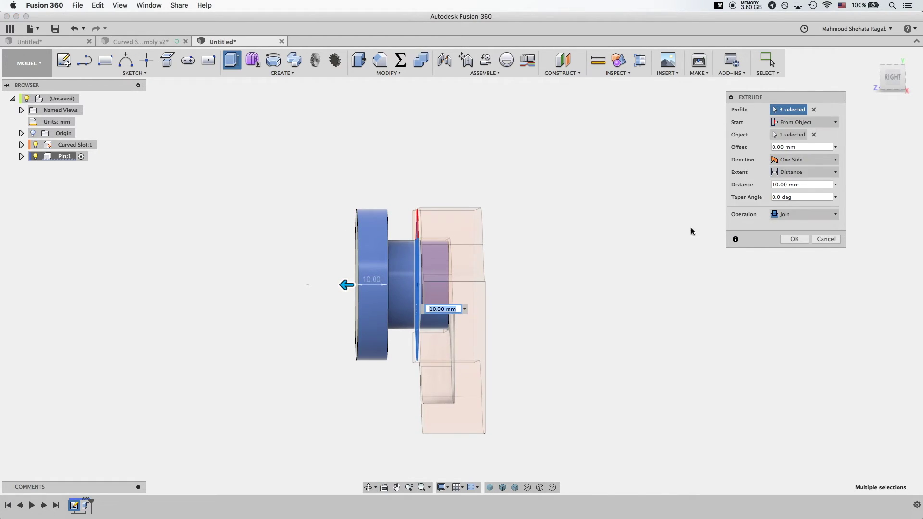
click(793, 239)
Hide the sketches inside the Pin:1 component
shift+middle_drag(554, 214, 563, 212)
click(21, 157)
click(42, 191)
shift+middle_drag(90, 243, 573, 131)
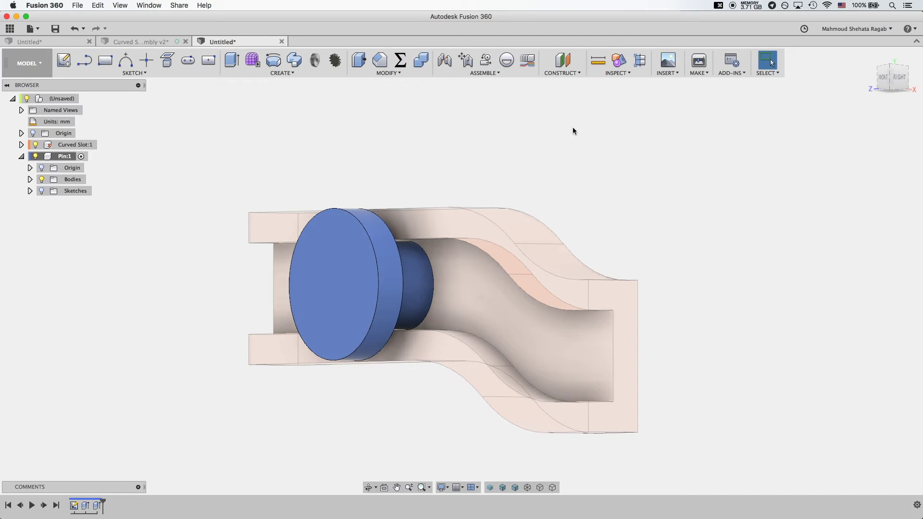
Return to the home view and activate the top-level (Unsaved) assembly
click(875, 59)
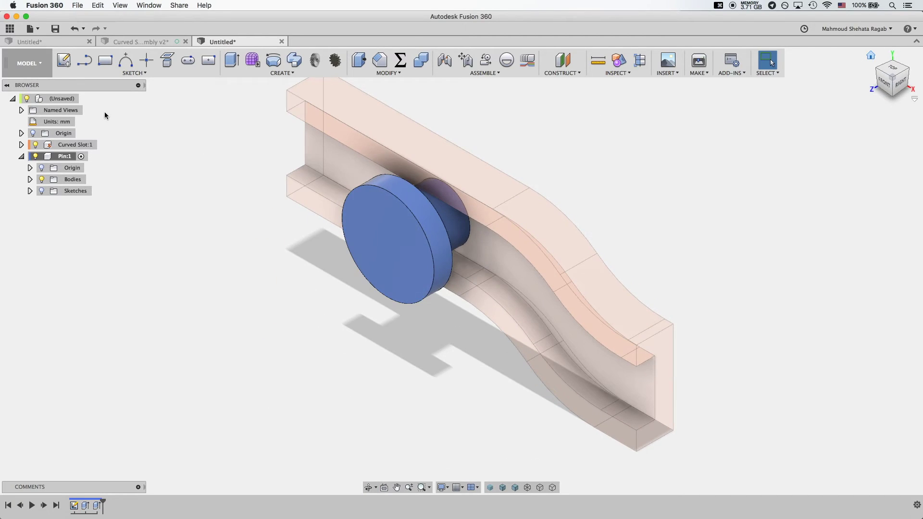
right_click(65, 102)
click(82, 102)
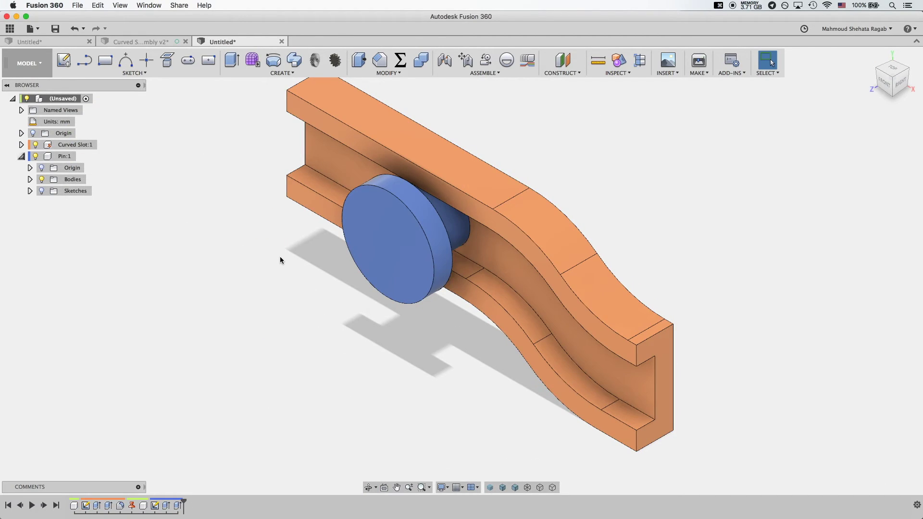
Join the pin's origin to the slot end's origin with a planar joint, then slide-test it
click(444, 61)
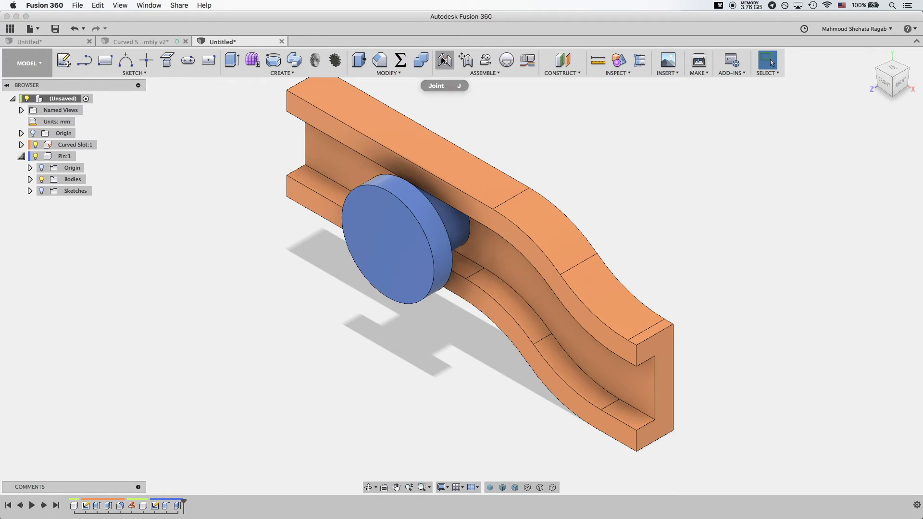
click(467, 213)
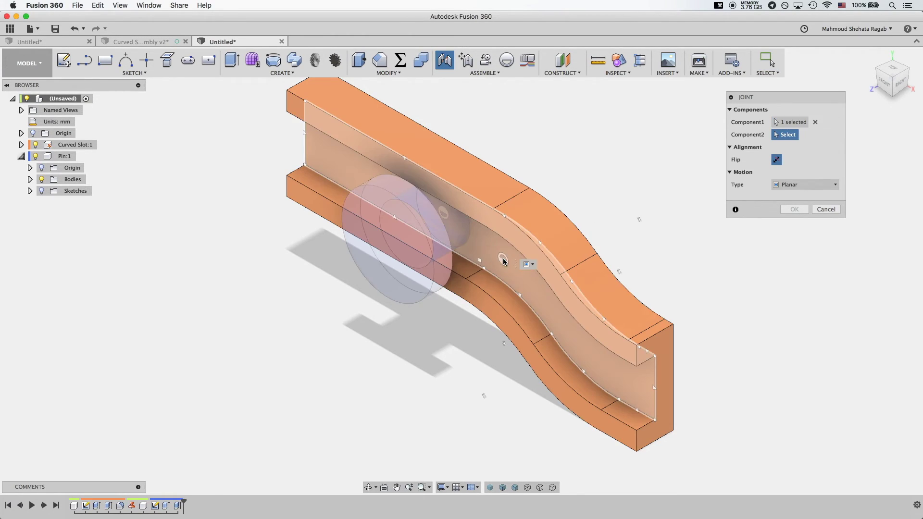
click(652, 391)
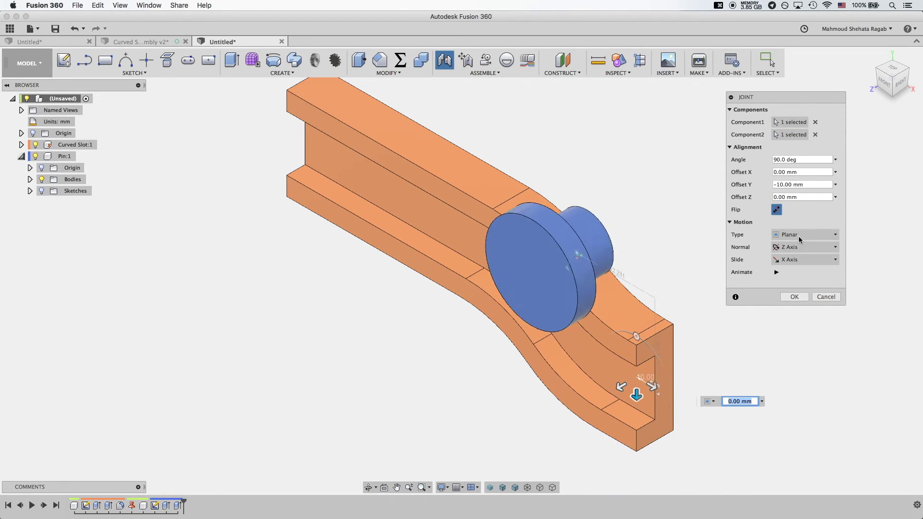
click(796, 297)
drag(577, 387, 437, 237)
shift+middle_drag(471, 240, 503, 251)
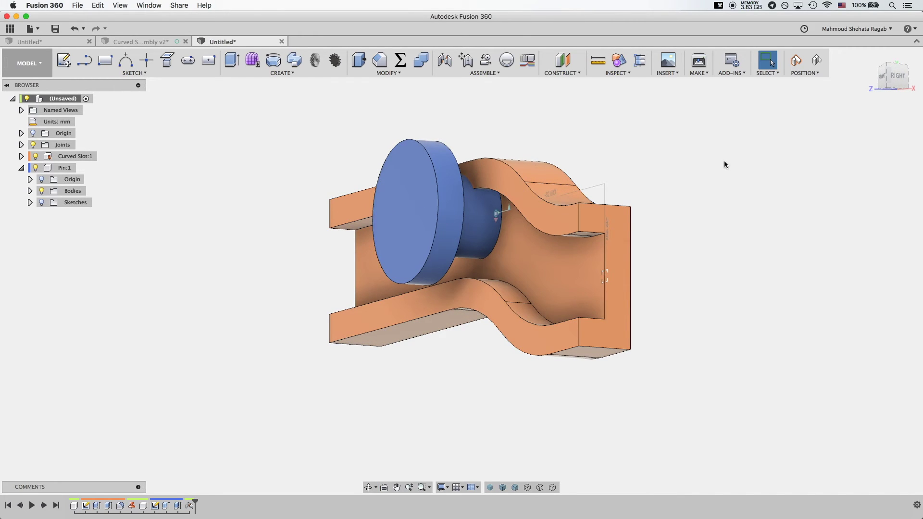
Undo the pin's move and turn on Enable Contact Sets, pinned to the Assemble toolbar
key(super+z)
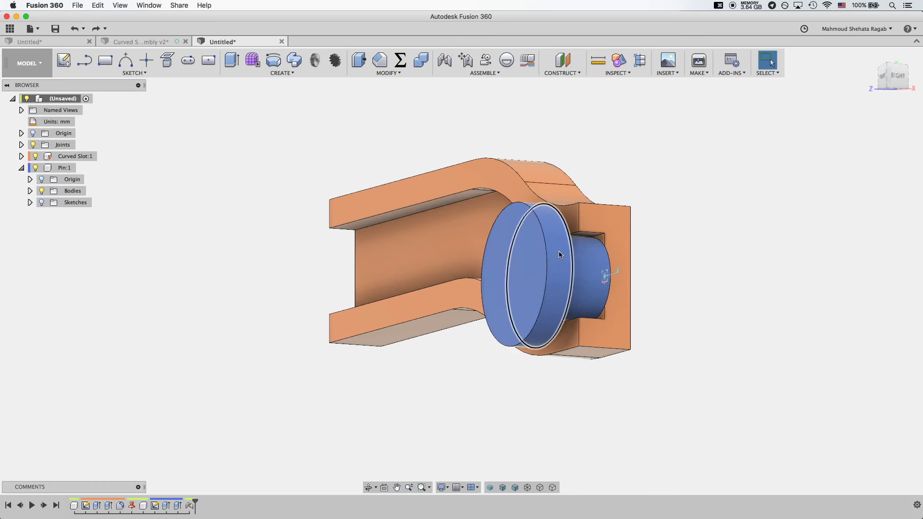
click(479, 74)
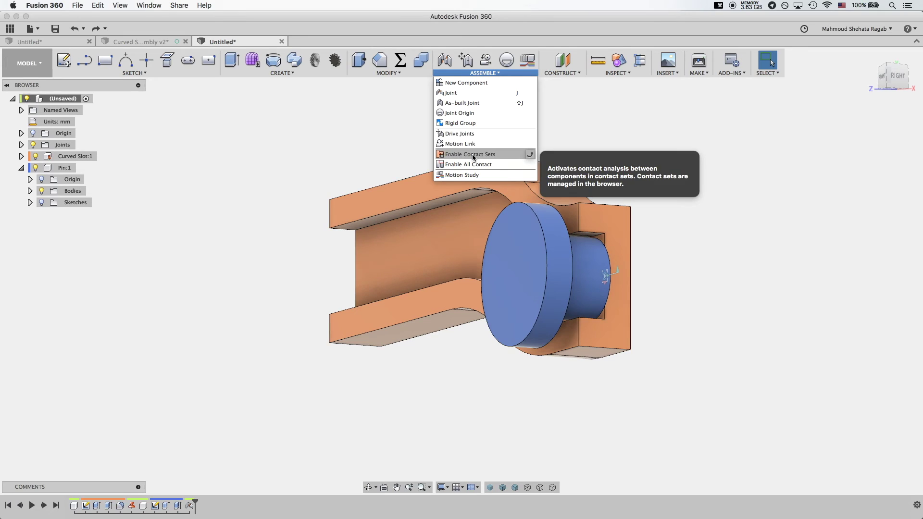
click(530, 153)
click(553, 63)
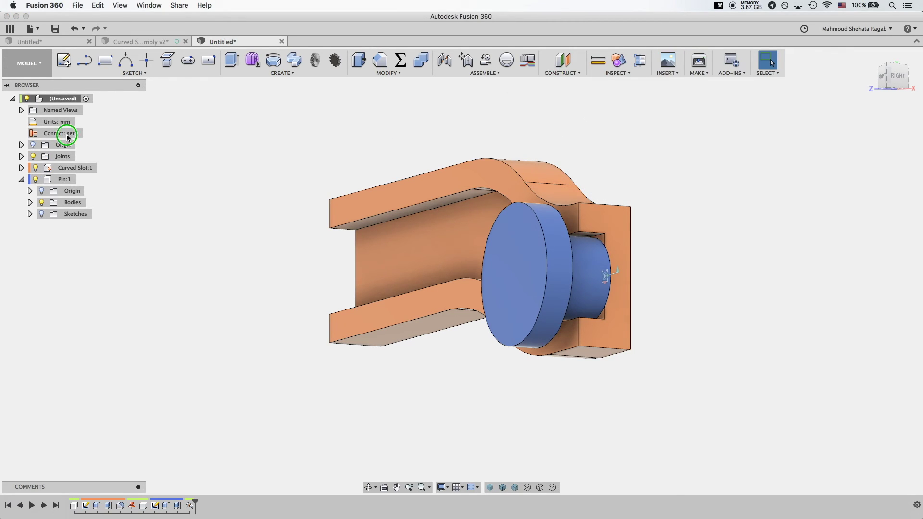
Create a new contact set containing the pin and the curved slot
right_click(68, 137)
click(92, 149)
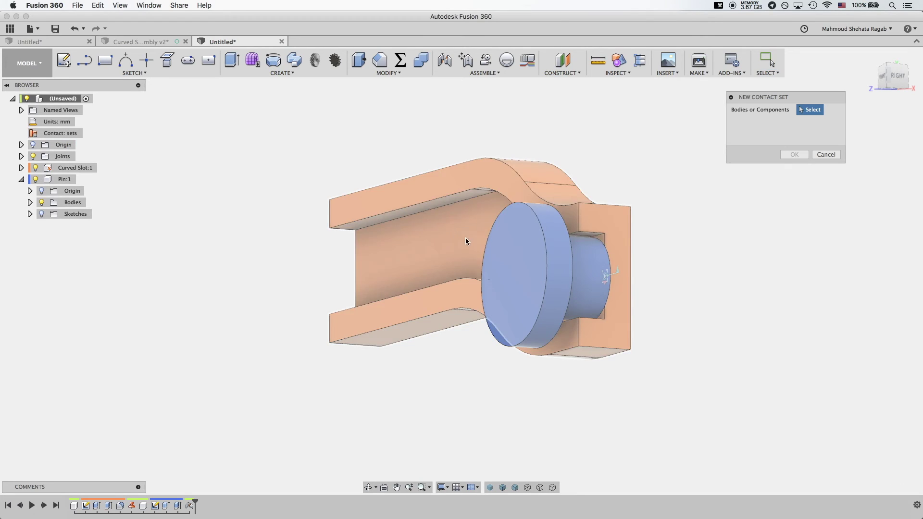
click(512, 250)
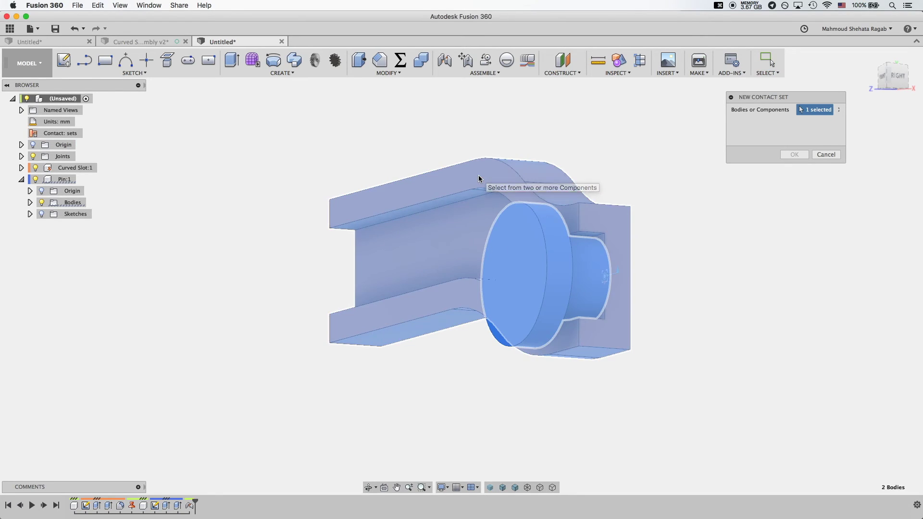
click(479, 179)
click(795, 155)
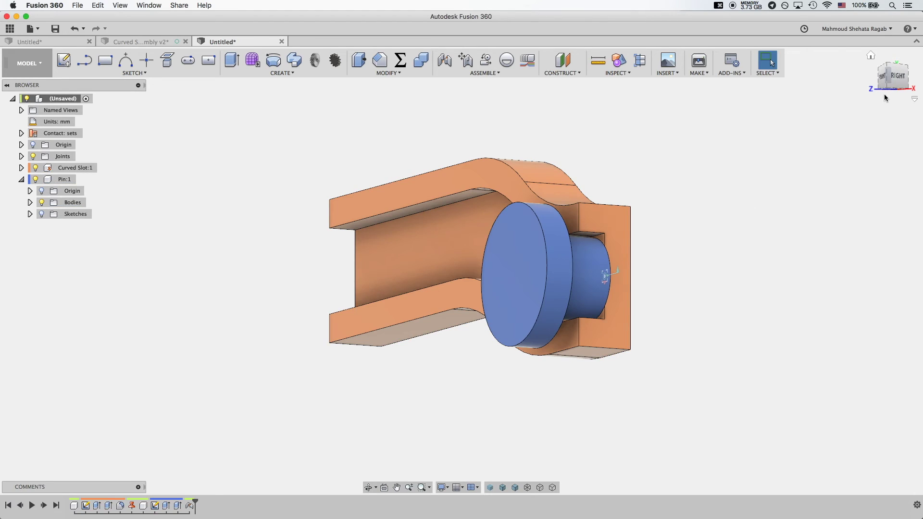
From the front view, drag the pin through the S-curve to the straight left section and back
click(882, 78)
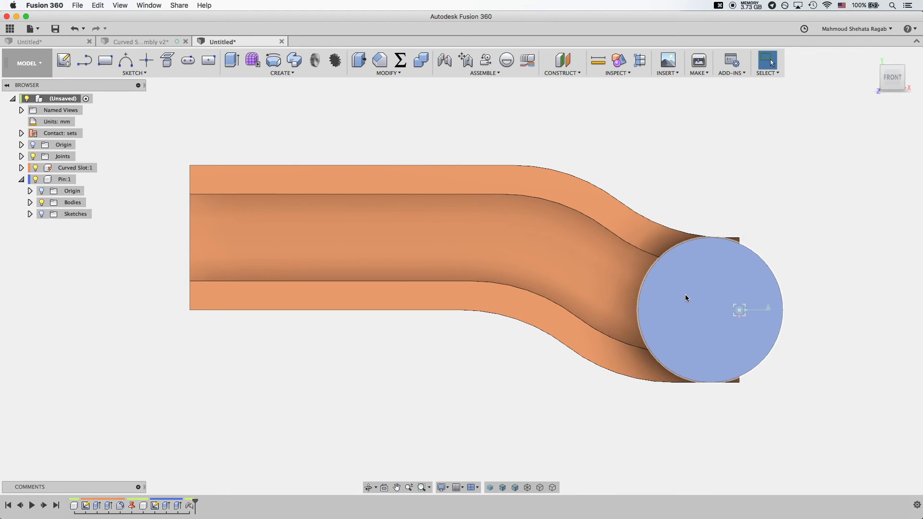
drag(643, 290, 552, 255)
shift+middle_drag(624, 196, 529, 222)
drag(476, 266, 423, 231)
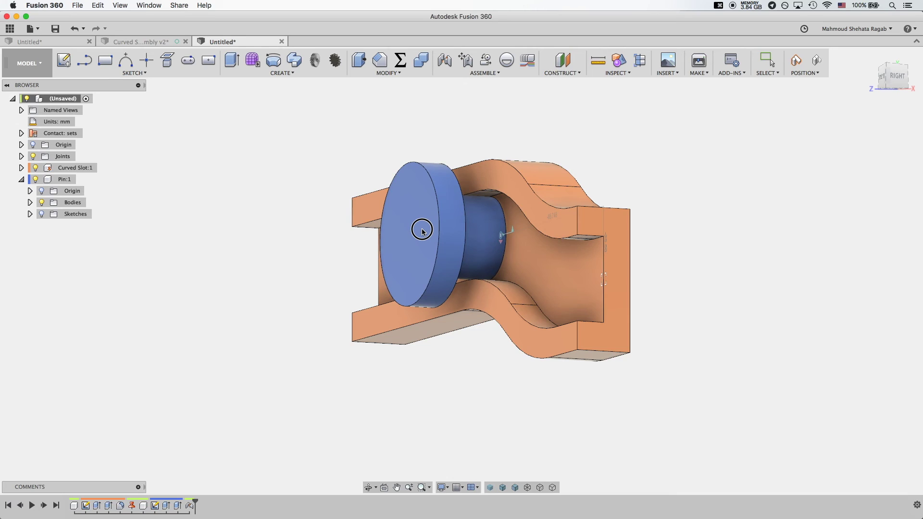
drag(423, 232, 414, 235)
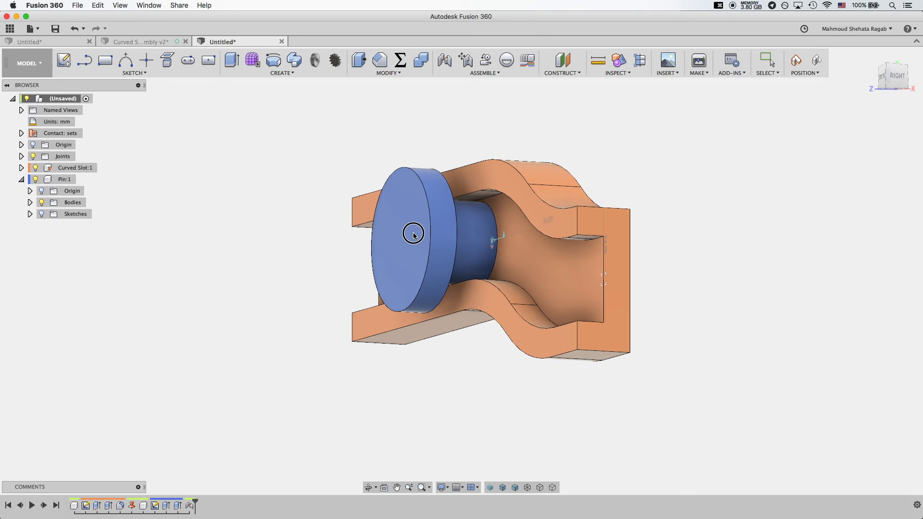
drag(412, 236, 458, 279)
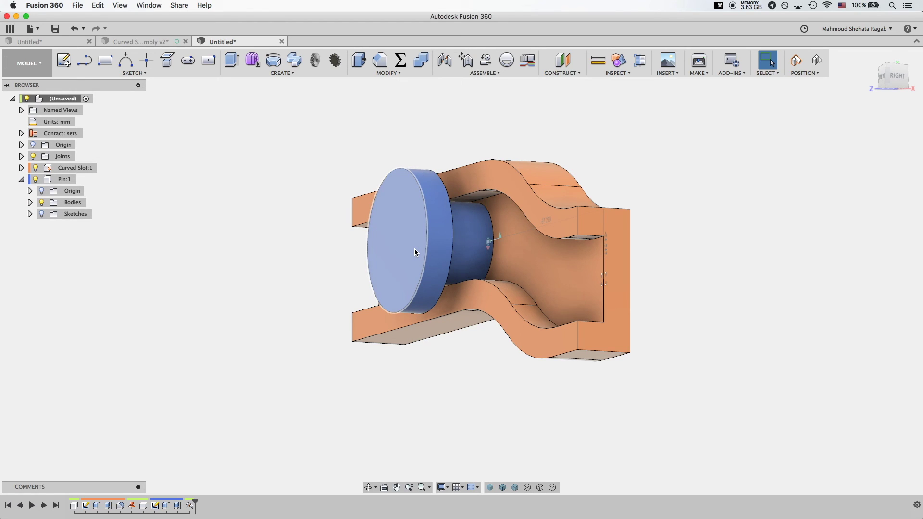
shift+middle_drag(414, 249, 456, 199)
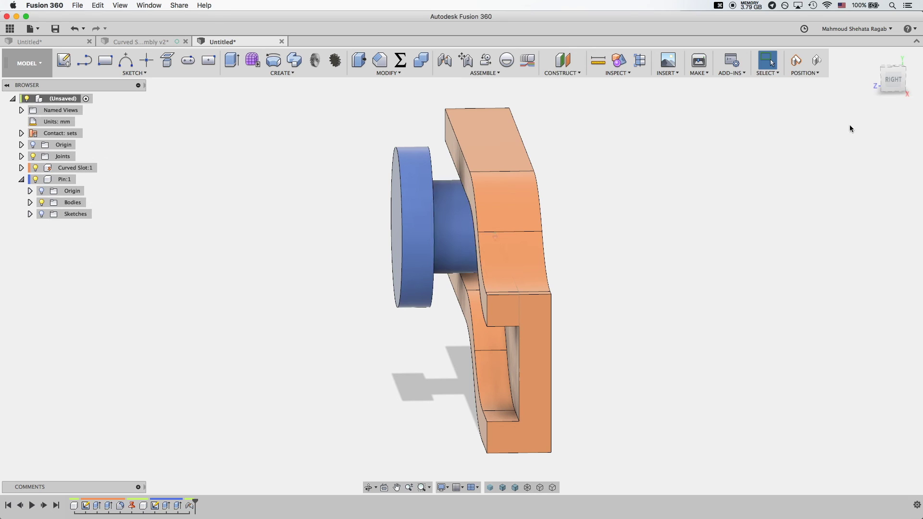
shift+middle_drag(654, 210, 593, 232)
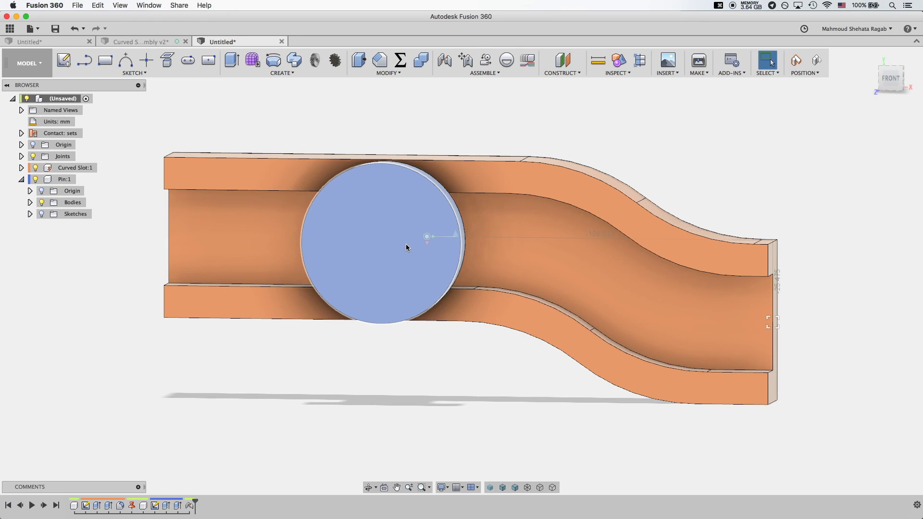
drag(406, 244, 308, 240)
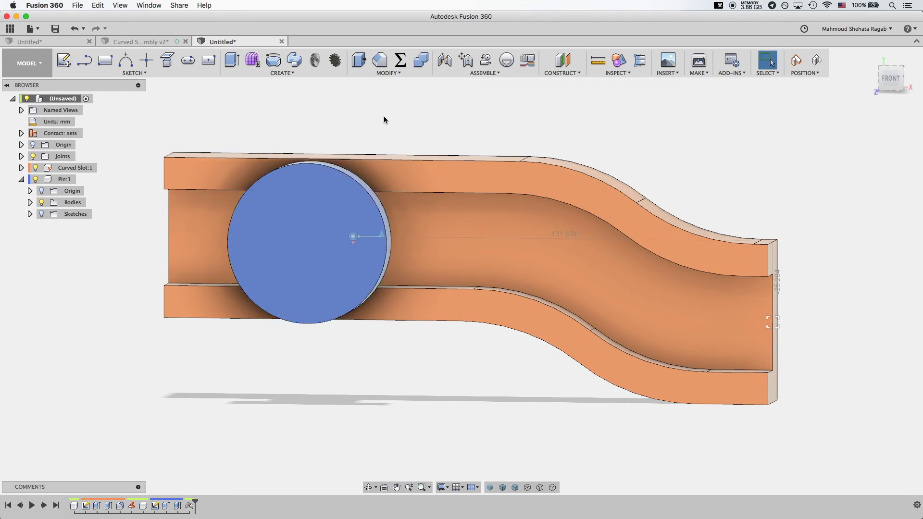